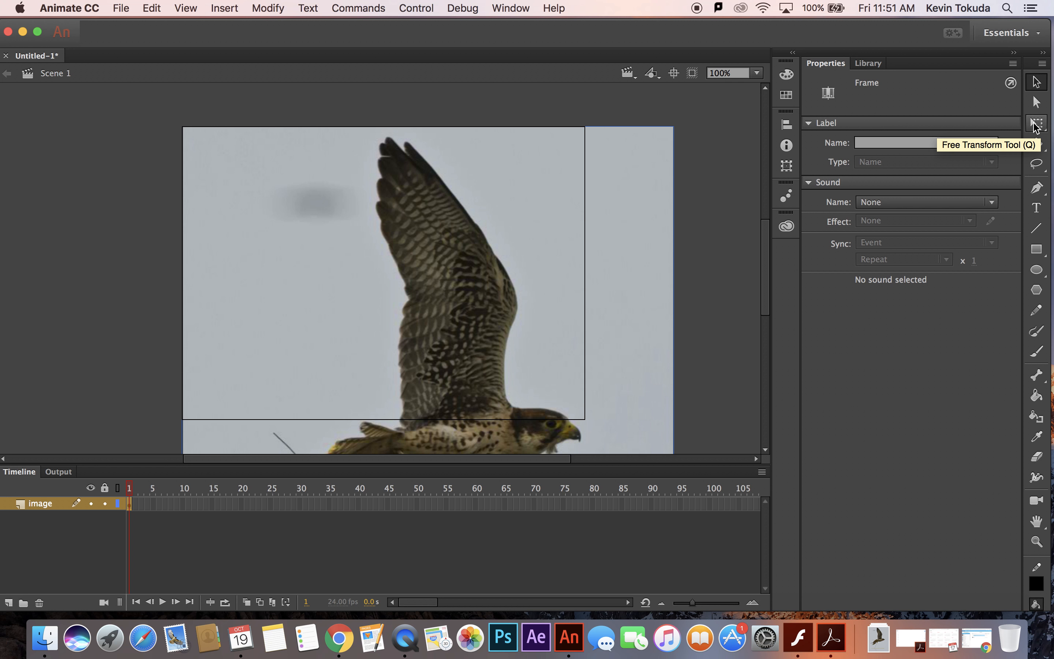
Scale the bird bitmap proportionally to about 346 × 421 px with Free Transform and position it at about X 118, Y -9.
left_click(1036, 124)
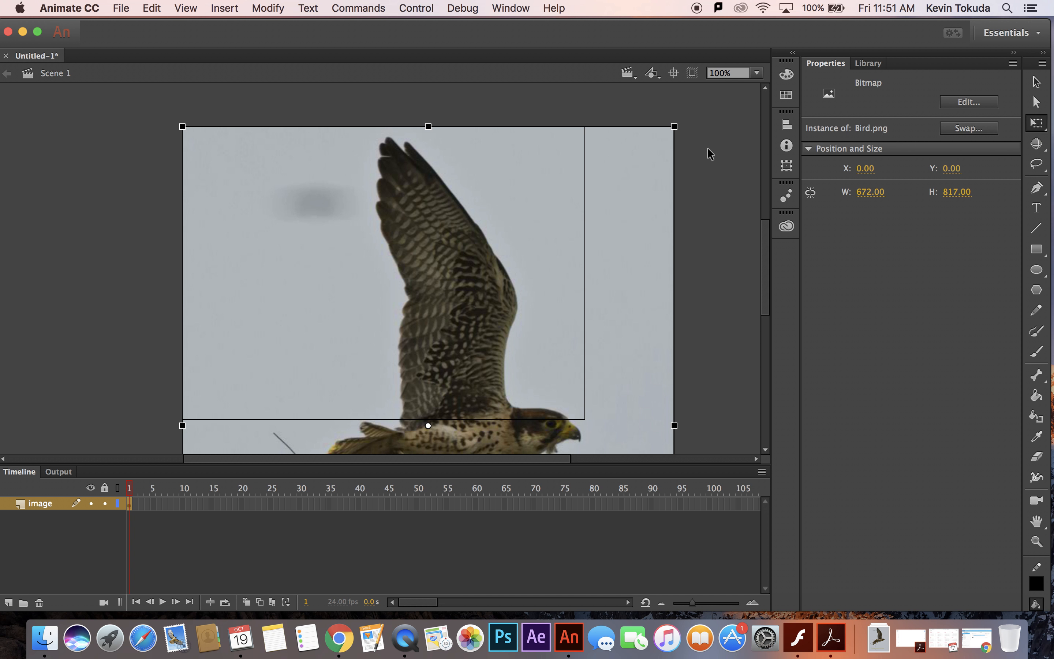
left_click_drag(674, 127, 586, 233)
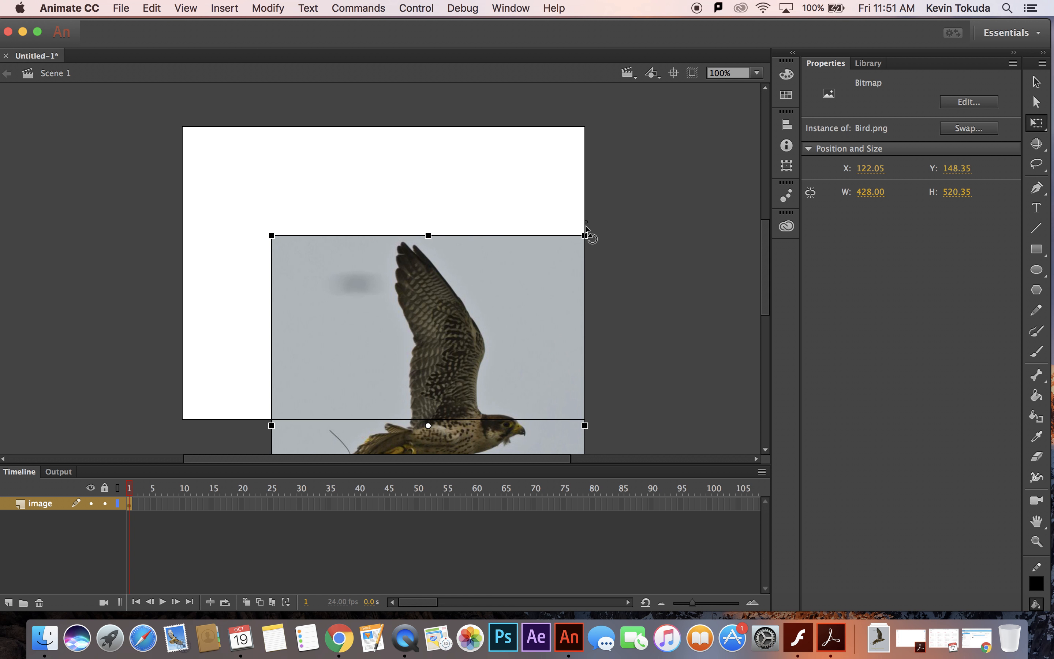
left_click_drag(512, 306, 484, 229)
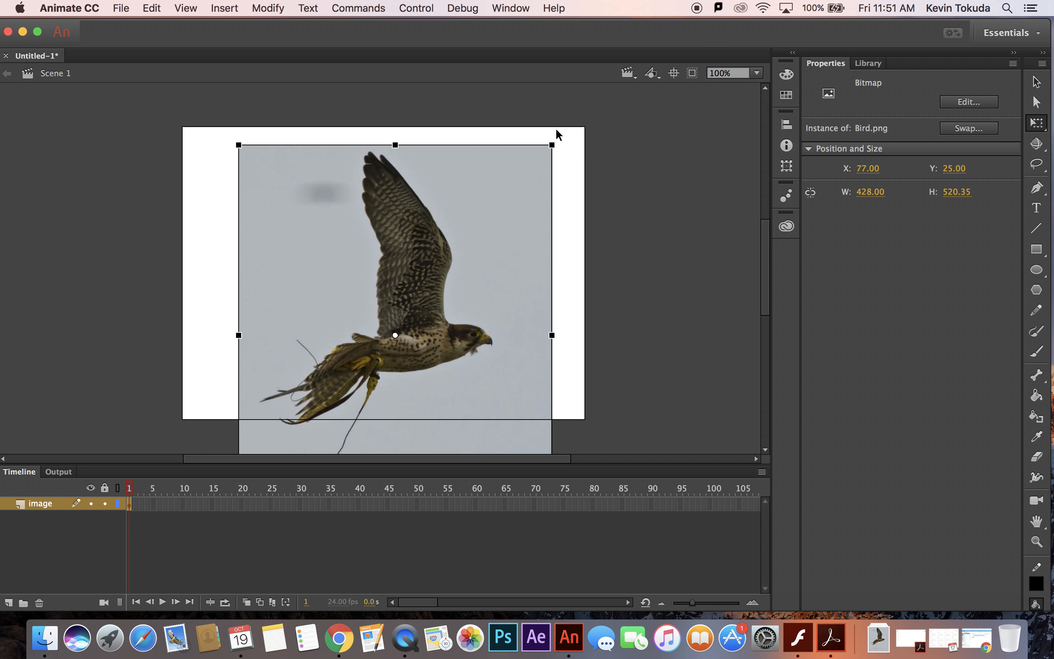
left_click_drag(552, 144, 520, 176)
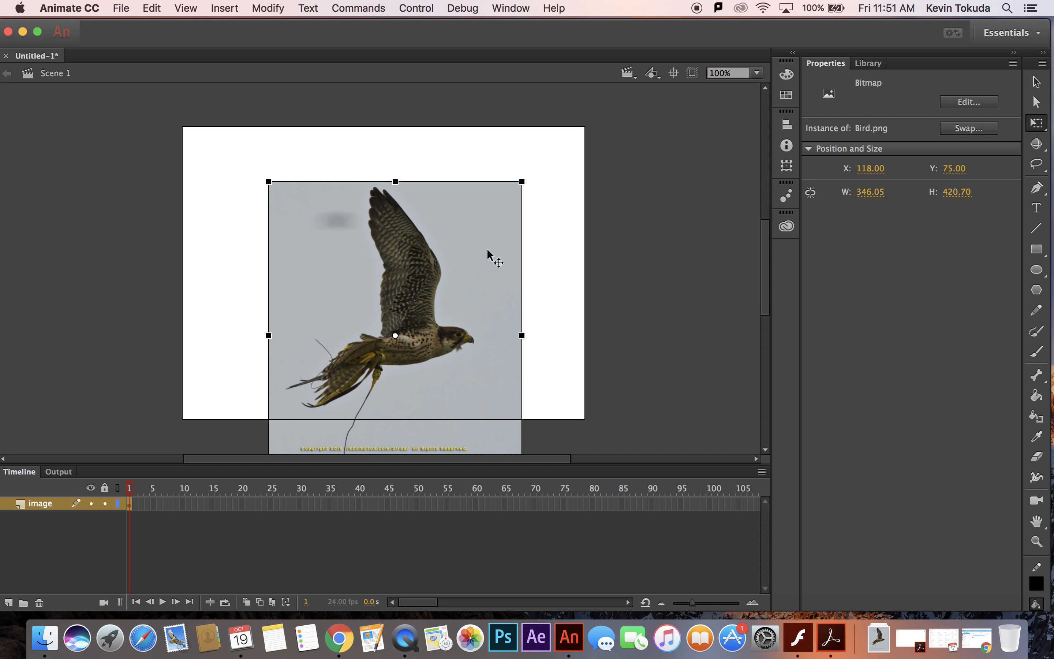
left_click_drag(492, 252, 486, 190)
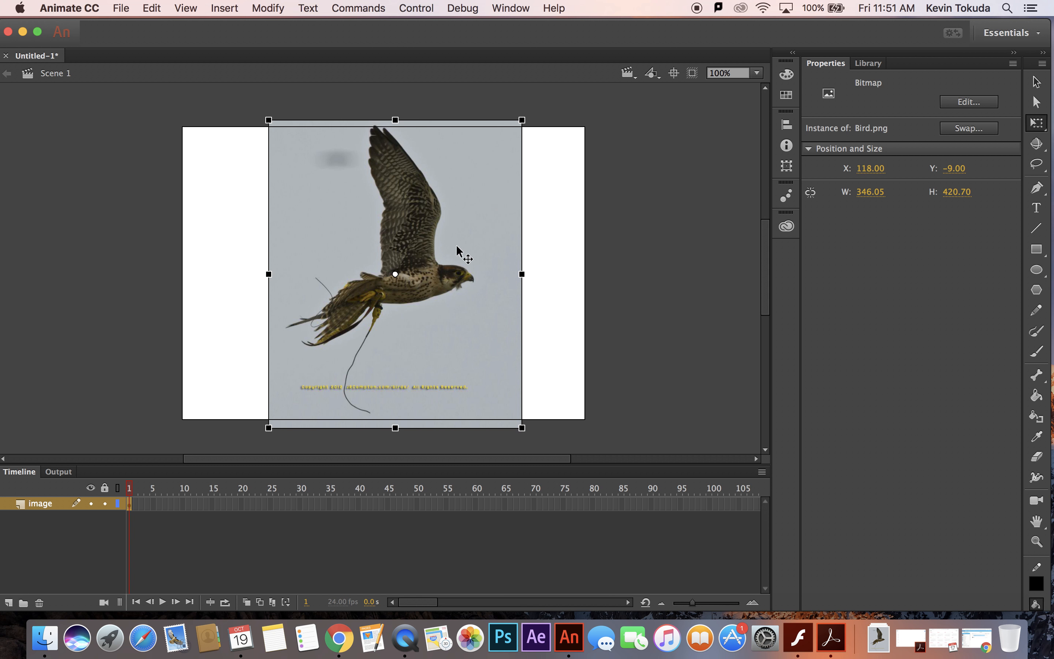
left_click(598, 276)
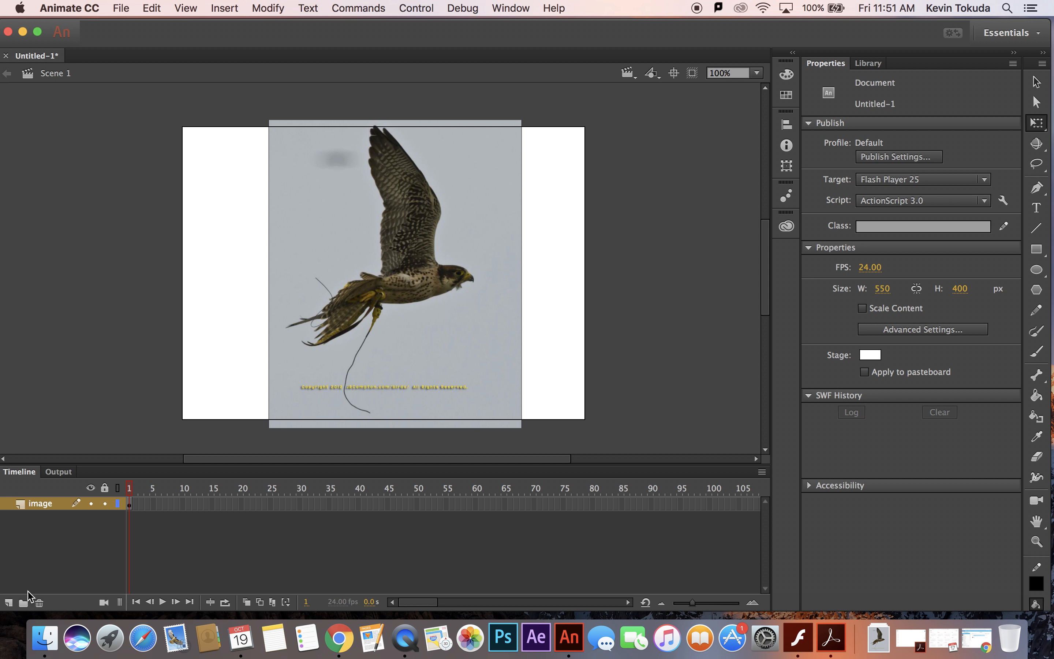
Add a layer named trace above the image layer and lock the image layer.
left_click(8, 602)
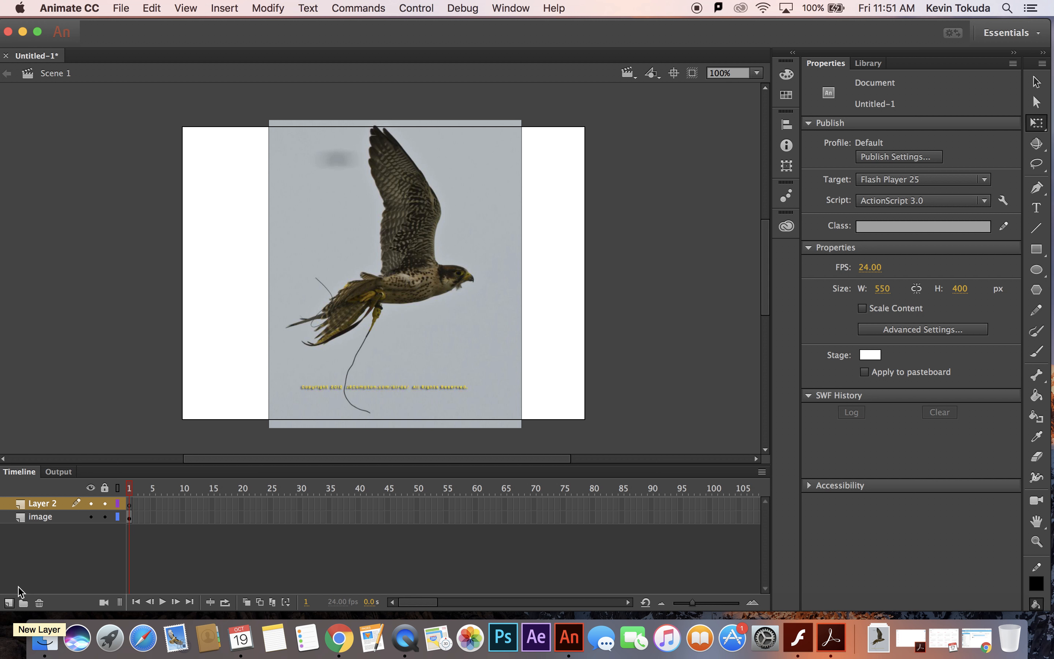
double_click(42, 503)
type("trace")
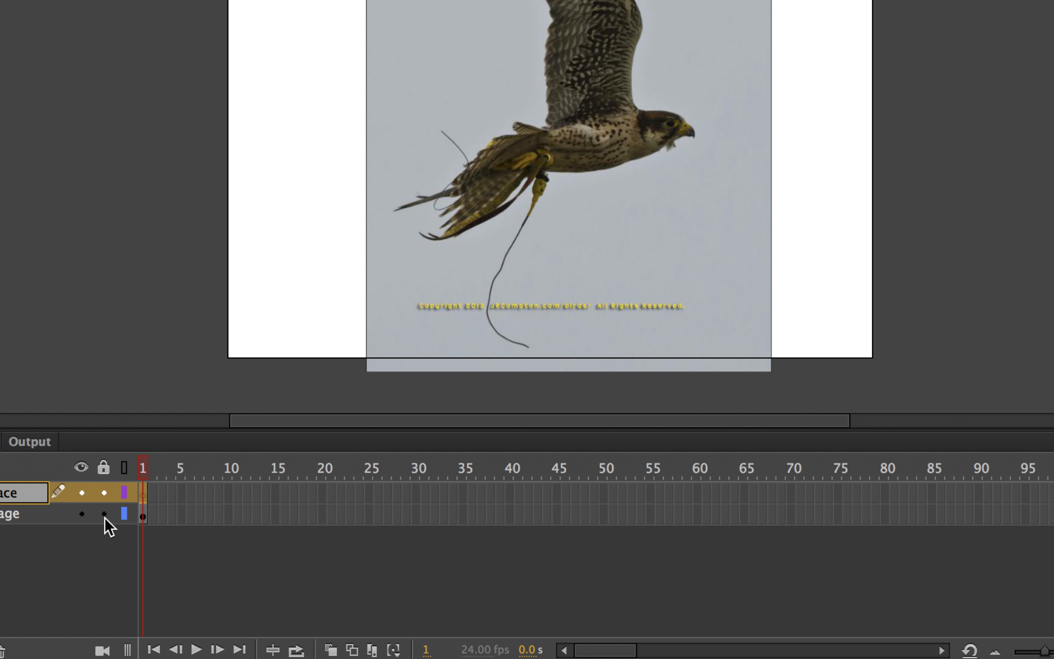
left_click(105, 517)
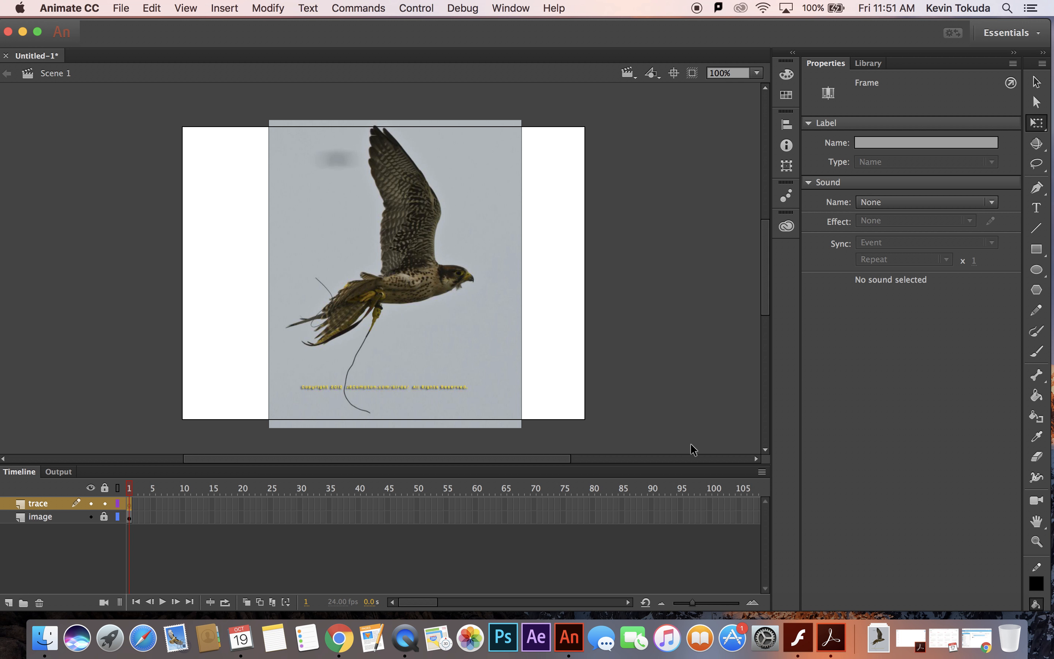
Trace the bird's outline and feather details in black on the trace layer with the Brush tool, and hide the image layer.
left_click(1037, 351)
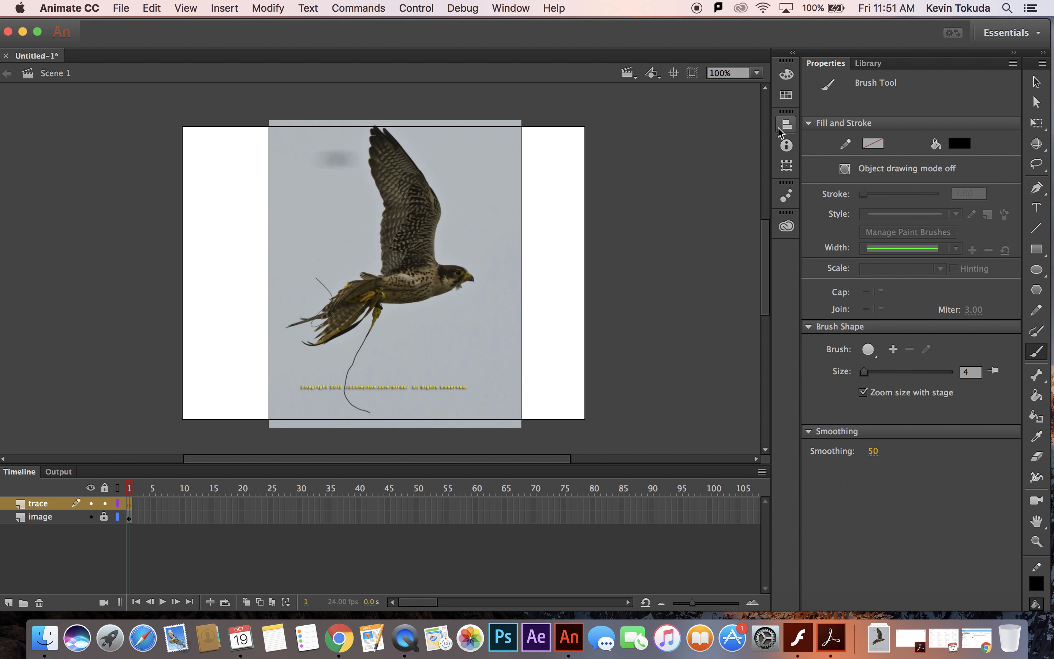
mouse_move(385, 130)
left_mouse_down()
mouse_move(437, 189)
mouse_move(436, 257)
mouse_move(475, 278)
mouse_move(436, 300)
mouse_move(375, 305)
mouse_move(316, 346)
mouse_move(329, 322)
mouse_move(287, 328)
mouse_move(324, 314)
mouse_move(343, 281)
mouse_move(380, 271)
mouse_move(388, 209)
mouse_move(371, 168)
mouse_move(372, 127)
mouse_move(385, 127)
mouse_move(407, 173)
mouse_move(414, 224)
left_mouse_up()
mouse_move(392, 238)
left_mouse_down()
mouse_move(414, 225)
mouse_move(419, 244)
left_mouse_up()
left_click_drag(381, 178, 386, 182)
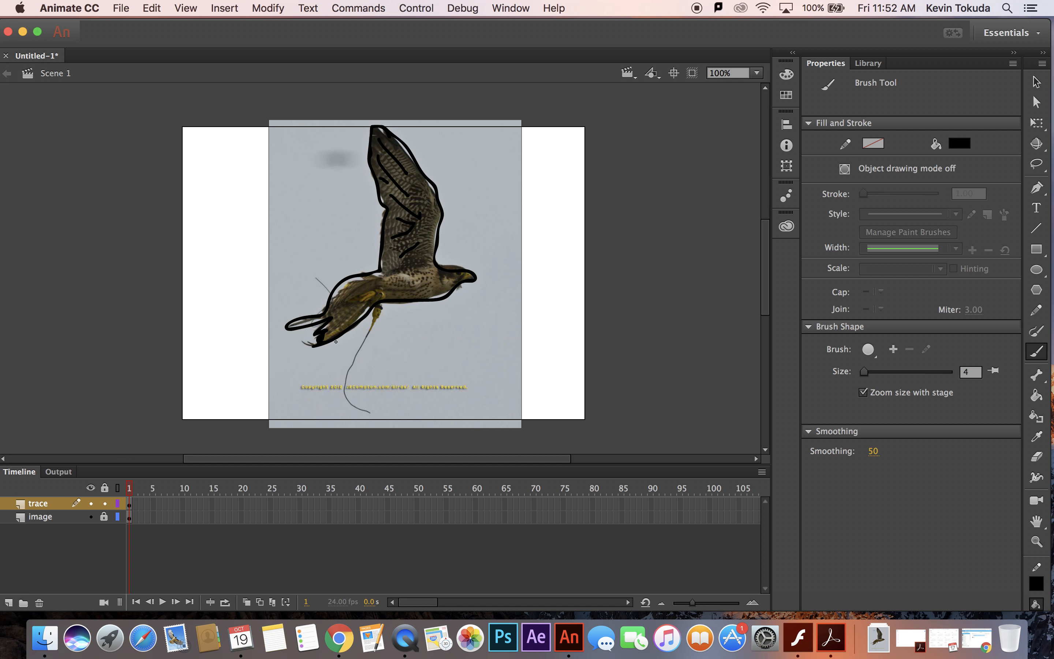
mouse_move(333, 329)
left_mouse_down()
mouse_move(353, 311)
mouse_move(344, 285)
mouse_move(376, 281)
left_mouse_up()
left_click(91, 516)
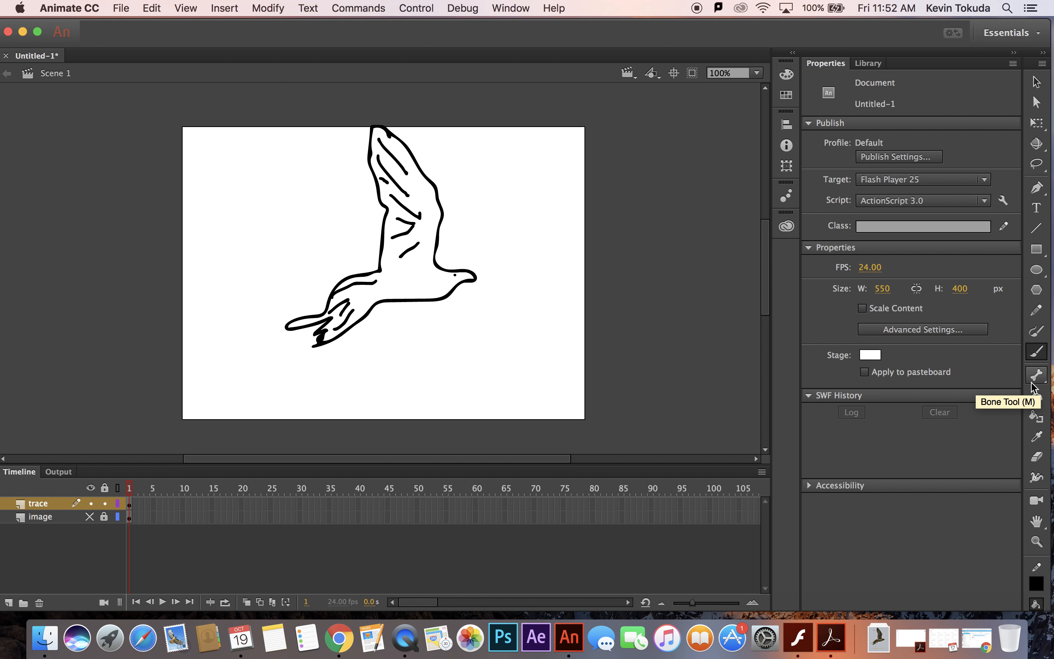
Fill the traced bird with dark red using the Paint Bucket and delete the image layer.
left_click(1036, 395)
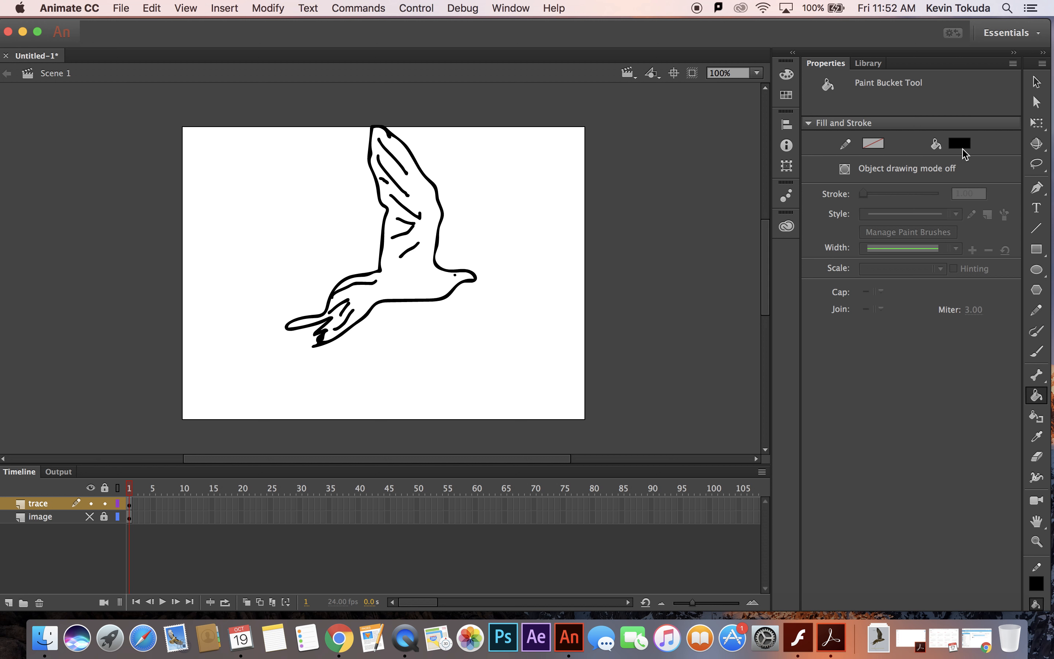
left_click(959, 143)
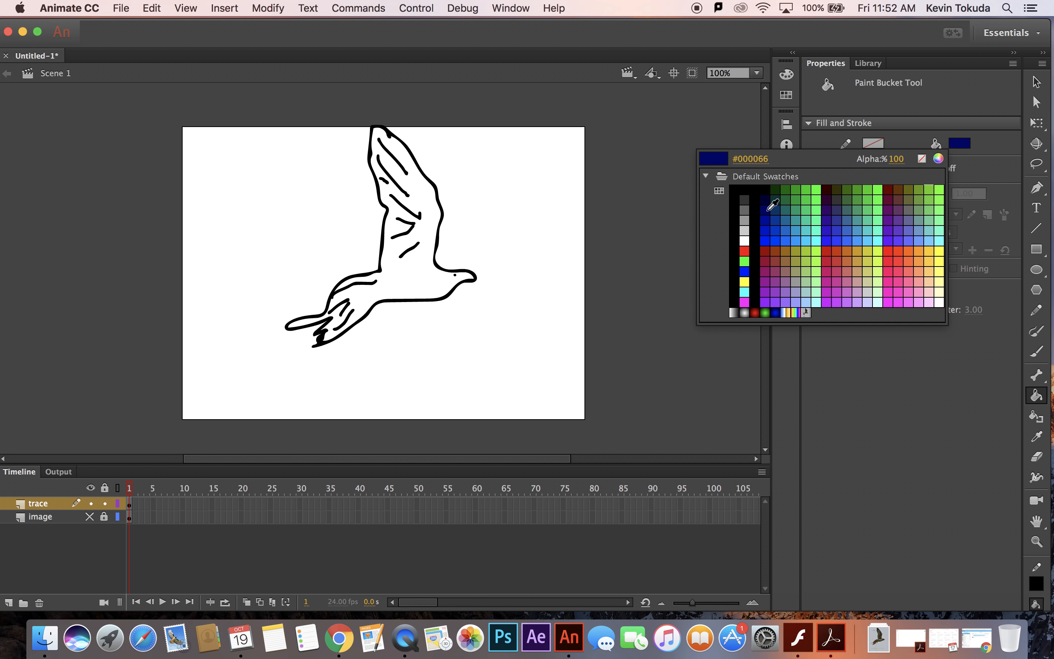
left_click(827, 189)
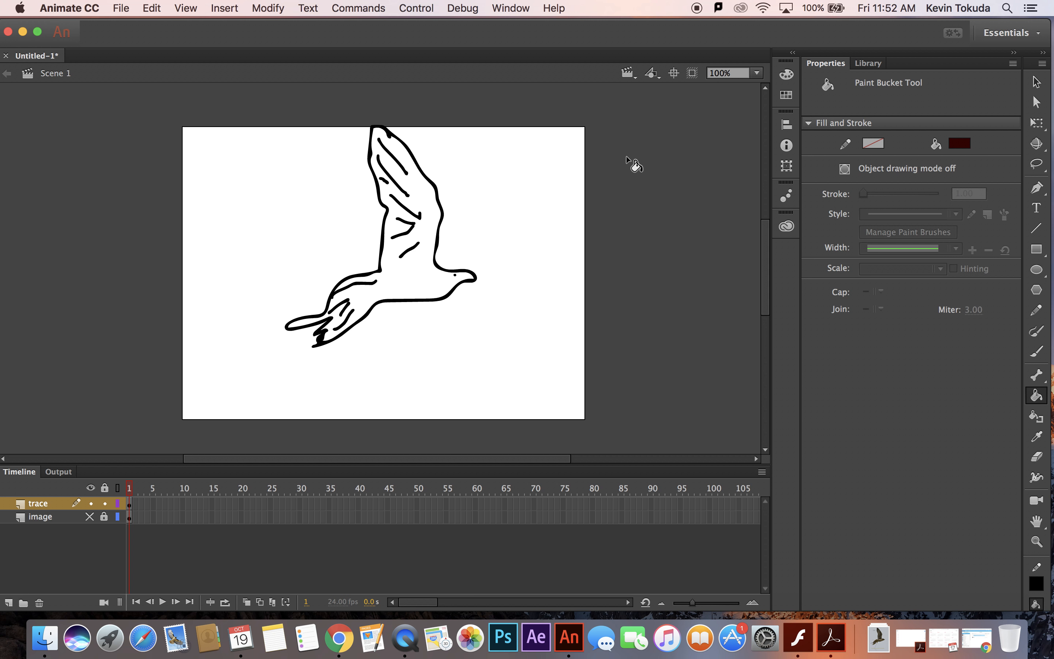
left_click(417, 234)
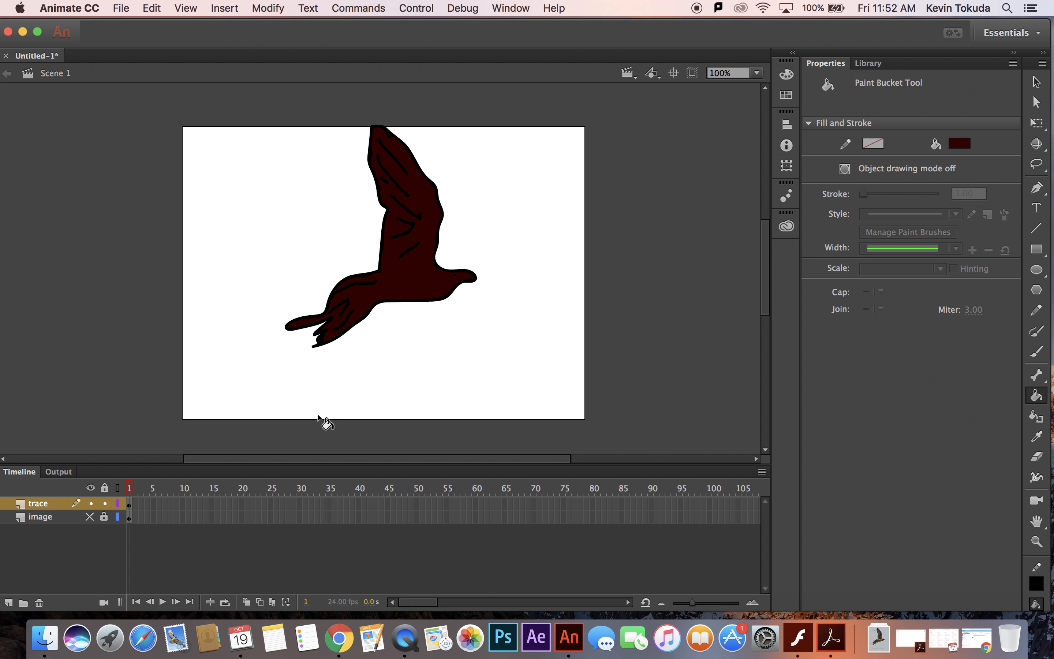
right_click(58, 519)
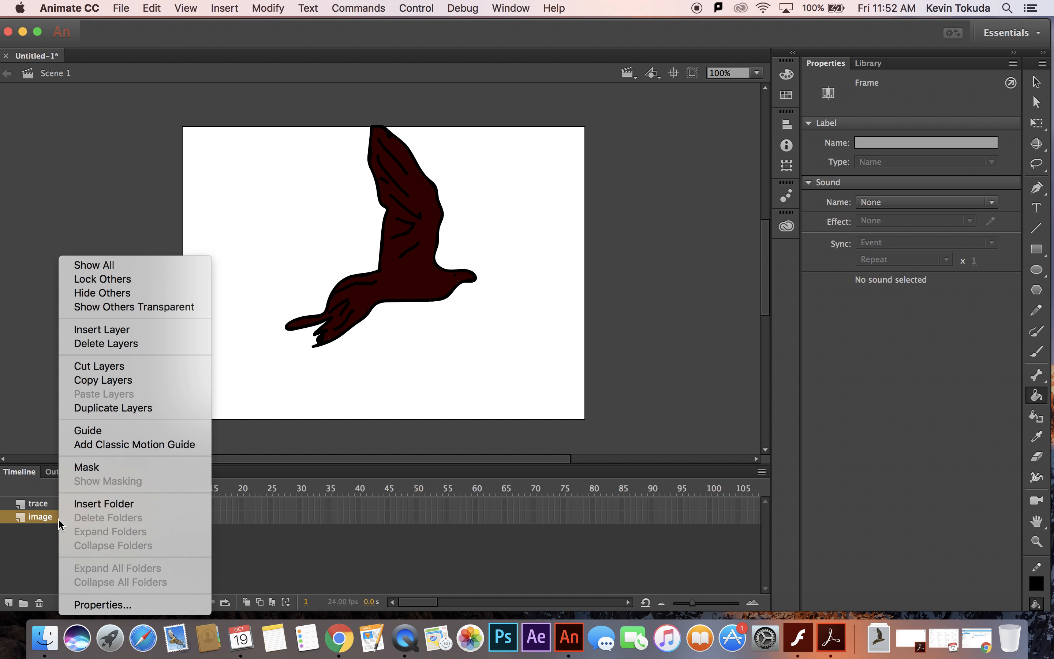
left_click(116, 349)
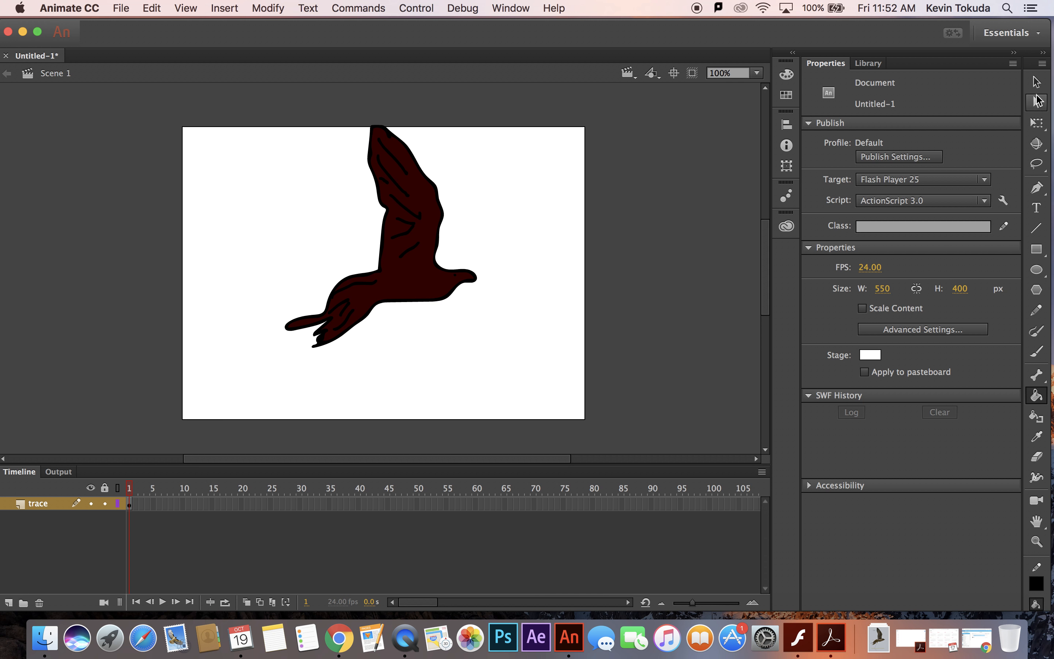
Select the whole bird drawing and convert it to a Graphic symbol named bird.
left_click(1040, 78)
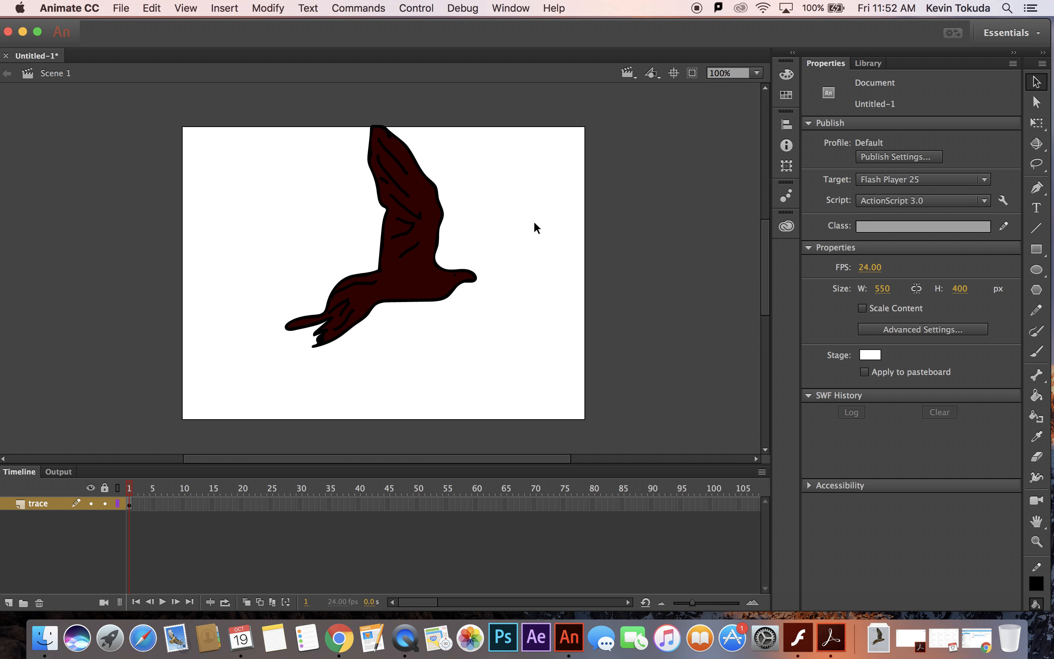
left_click_drag(249, 105, 533, 380)
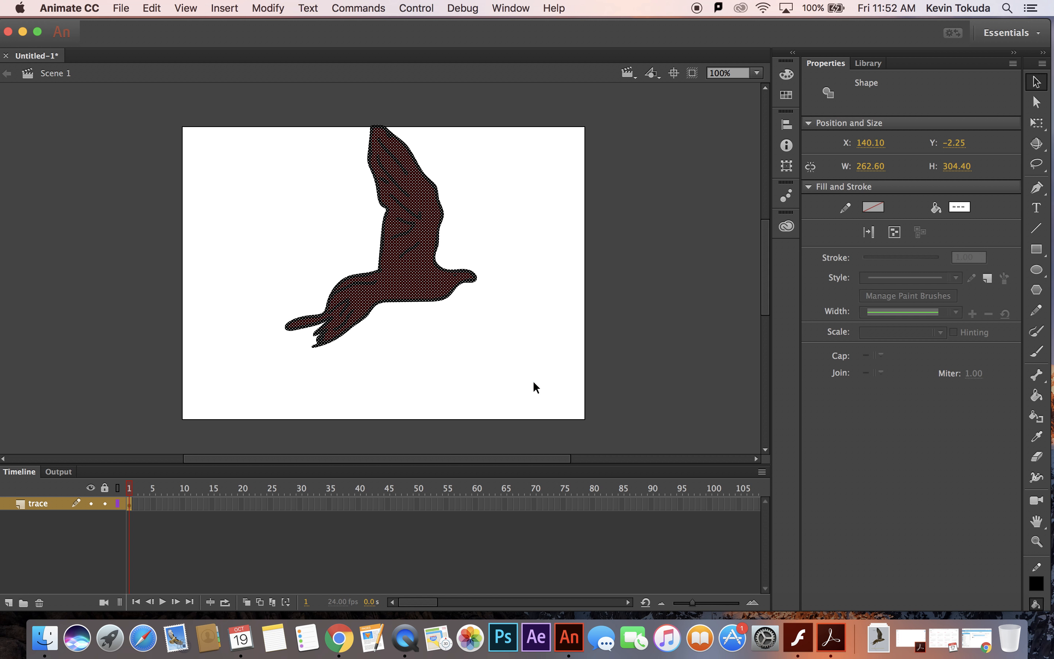
left_click(268, 8)
left_click(304, 46)
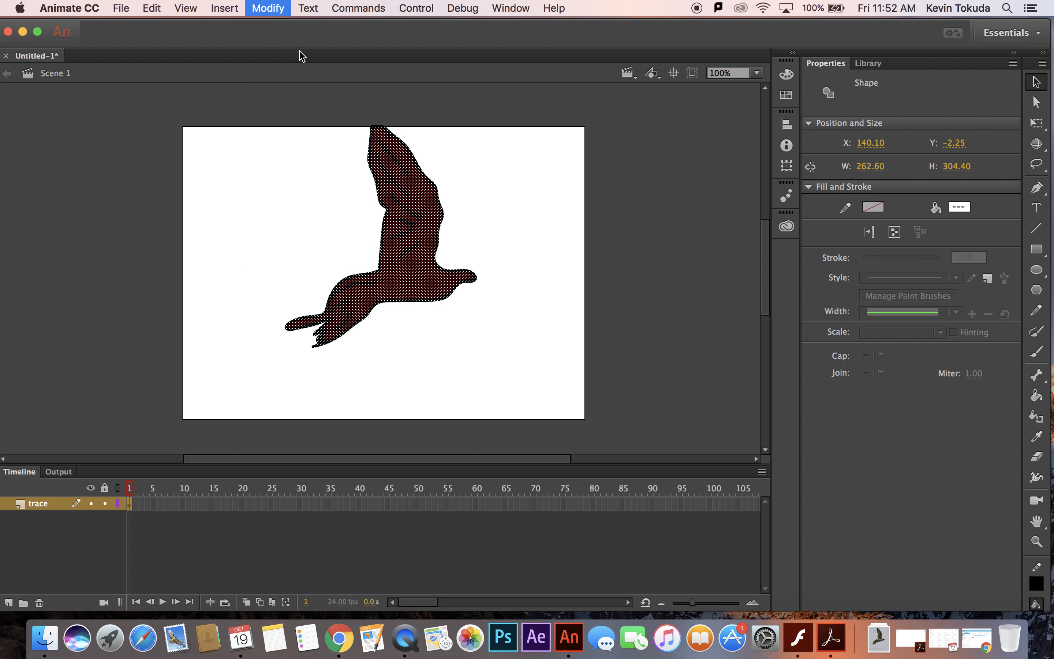
left_click(436, 171)
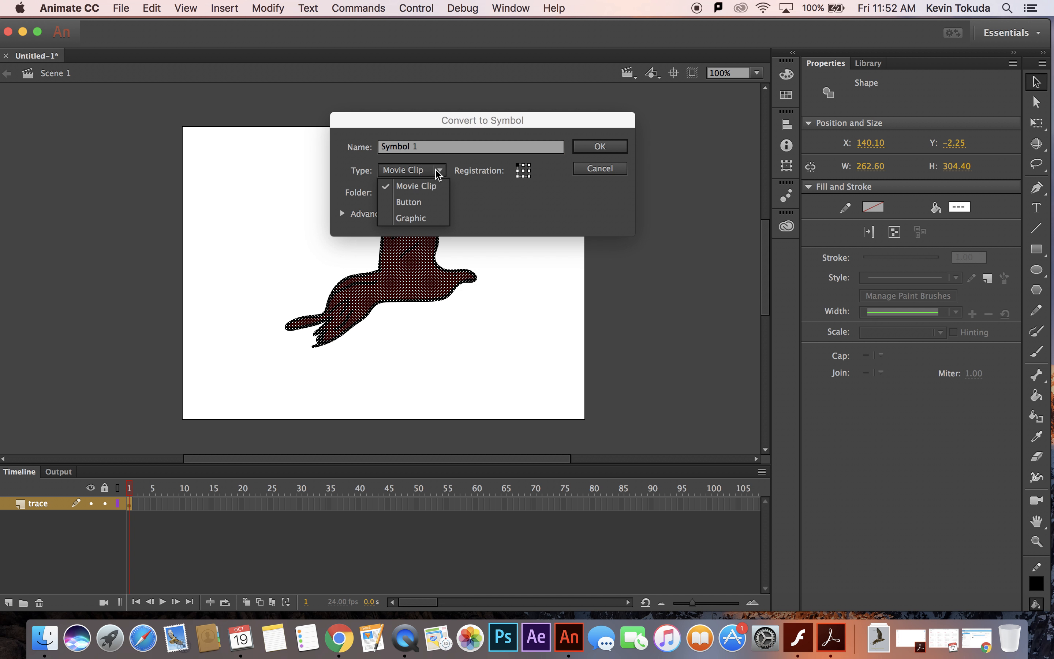
left_click(427, 215)
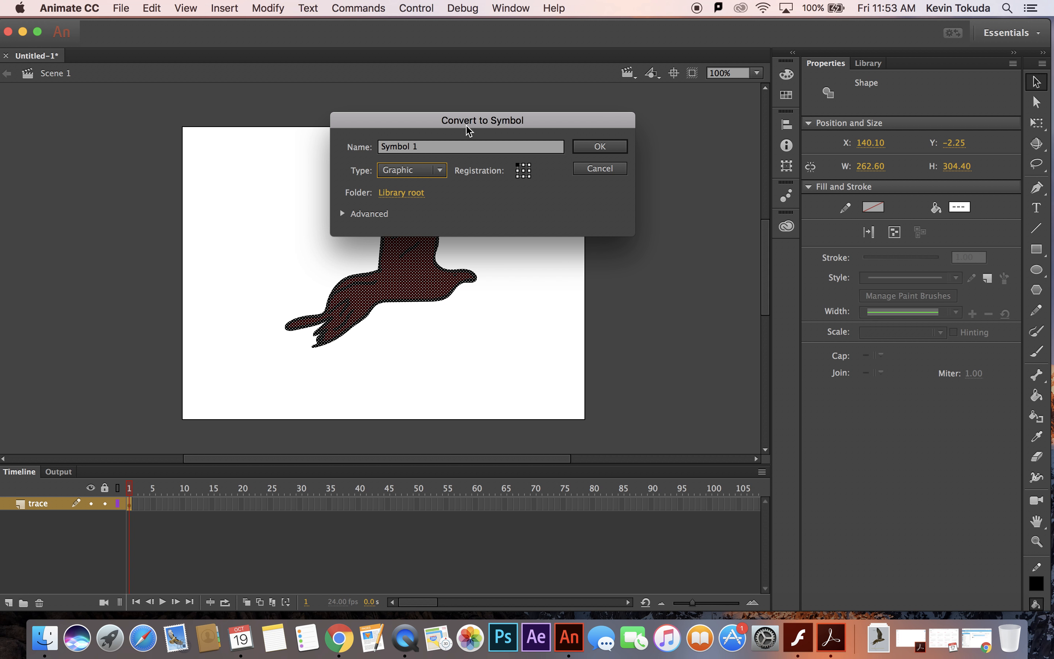
left_click(439, 150)
left_click_drag(438, 150, 376, 135)
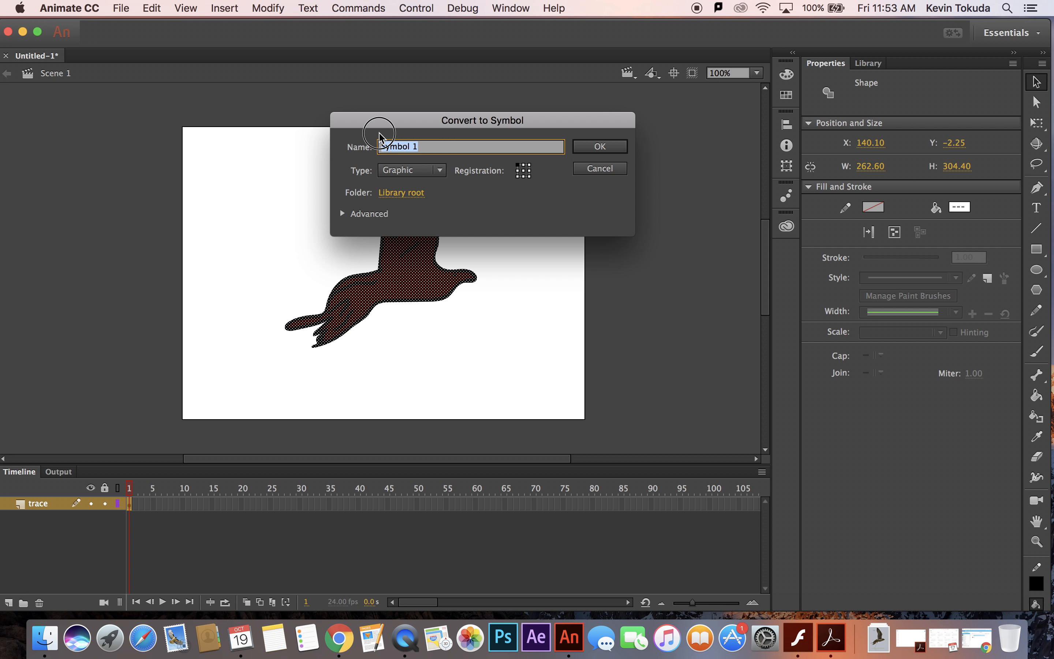
type("bird")
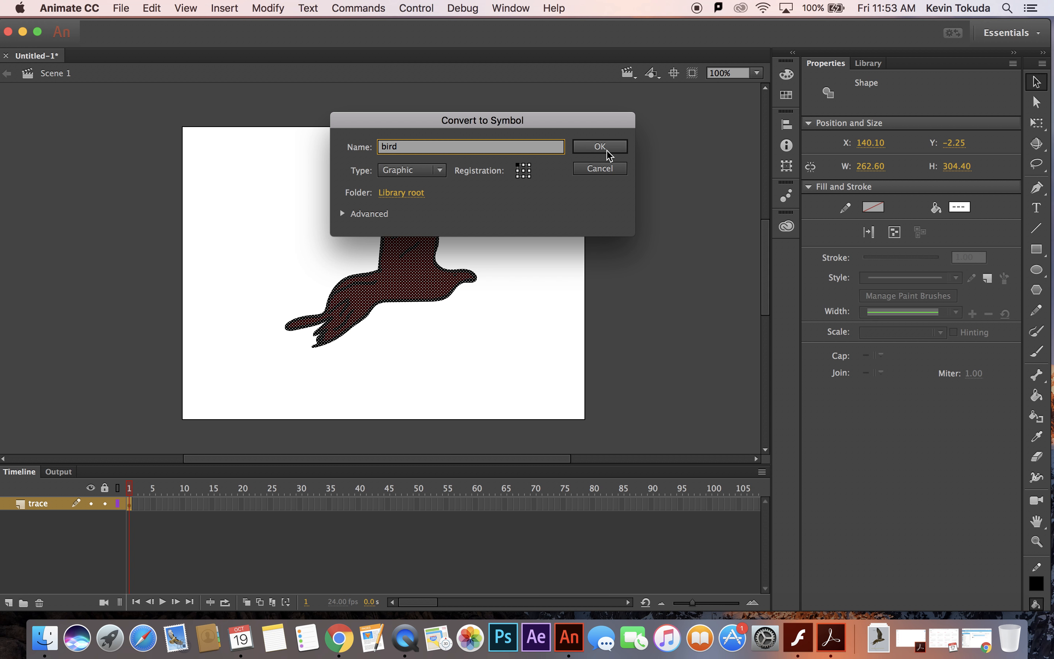
left_click(603, 146)
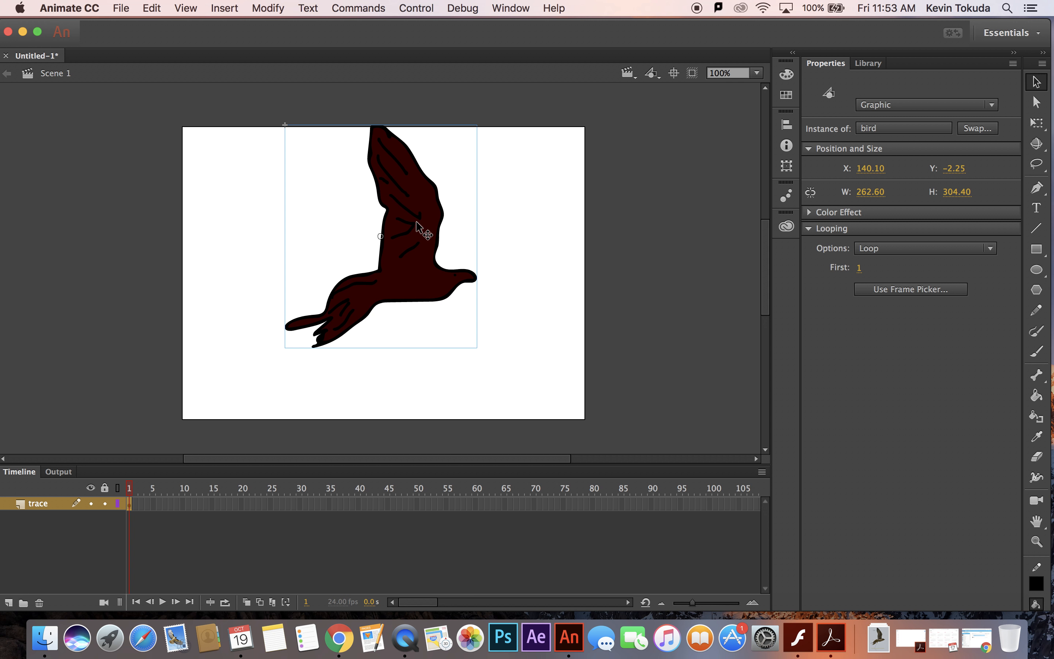
Open the bird symbol for editing and rename its layer to body.
double_click(417, 227)
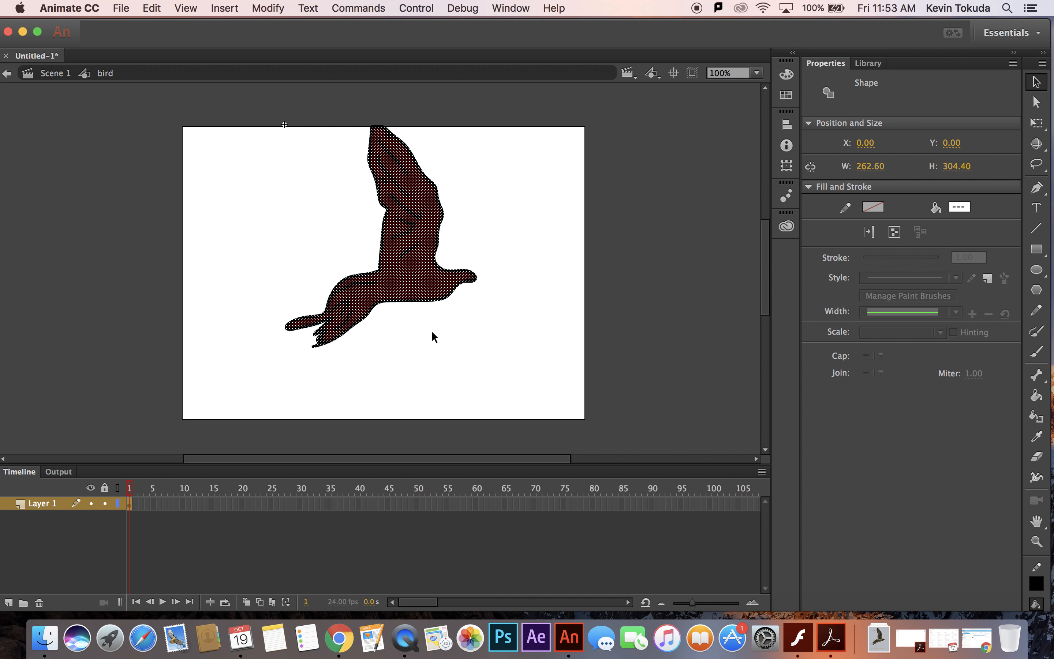
double_click(48, 504)
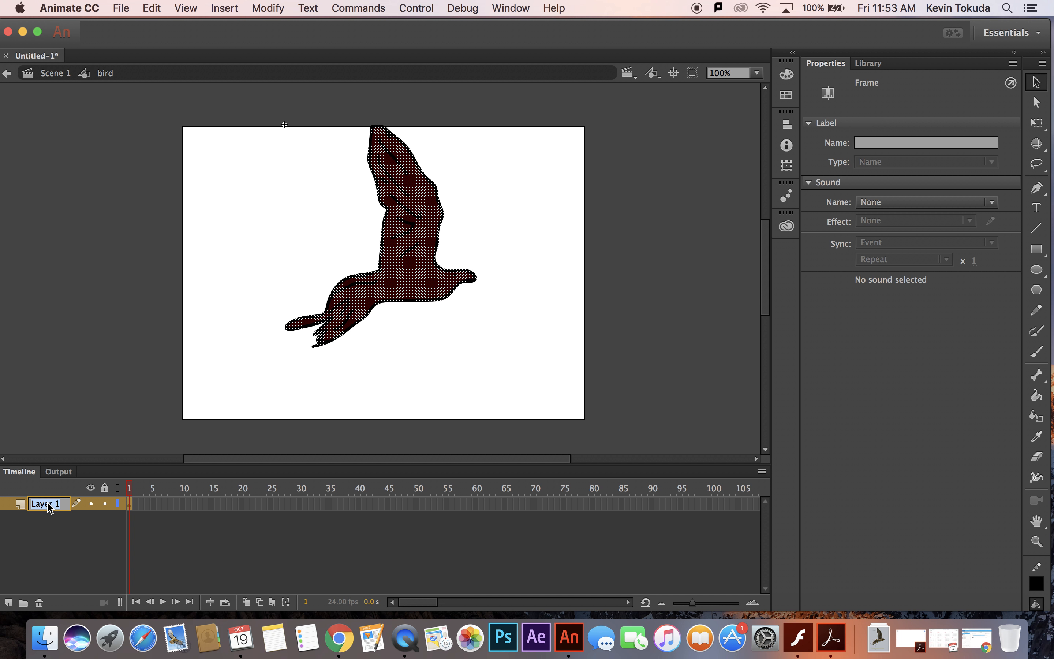
type("boyd")
key("Return")
double_click(44, 504)
key("BackSpace")
type("body")
key("Return")
left_click(54, 527)
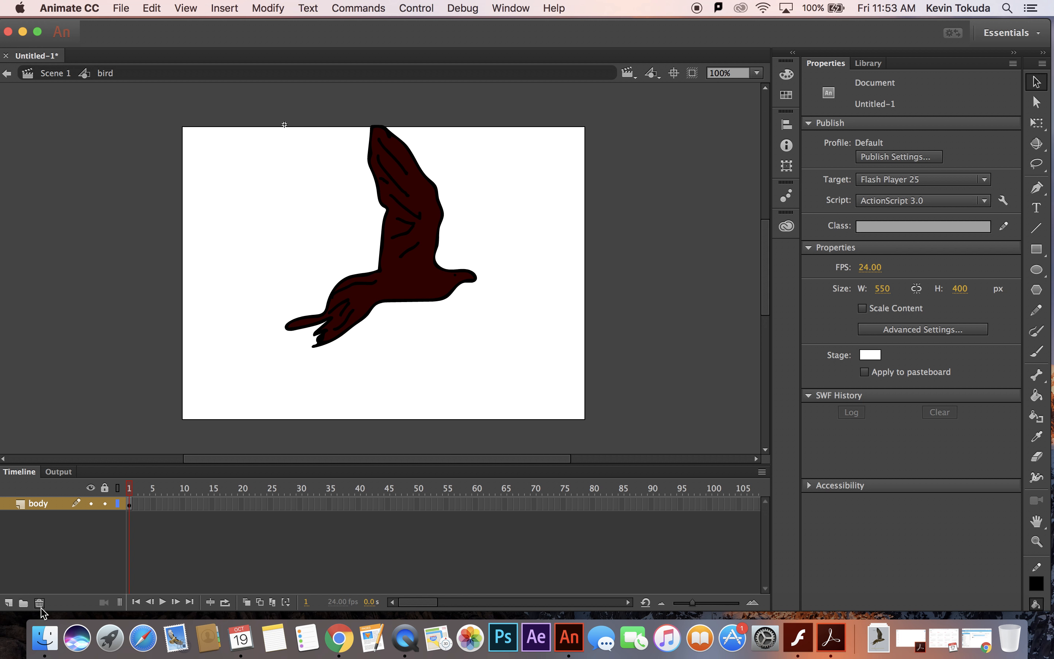
Add a layer named wings above the body layer inside the bird symbol.
left_click(8, 602)
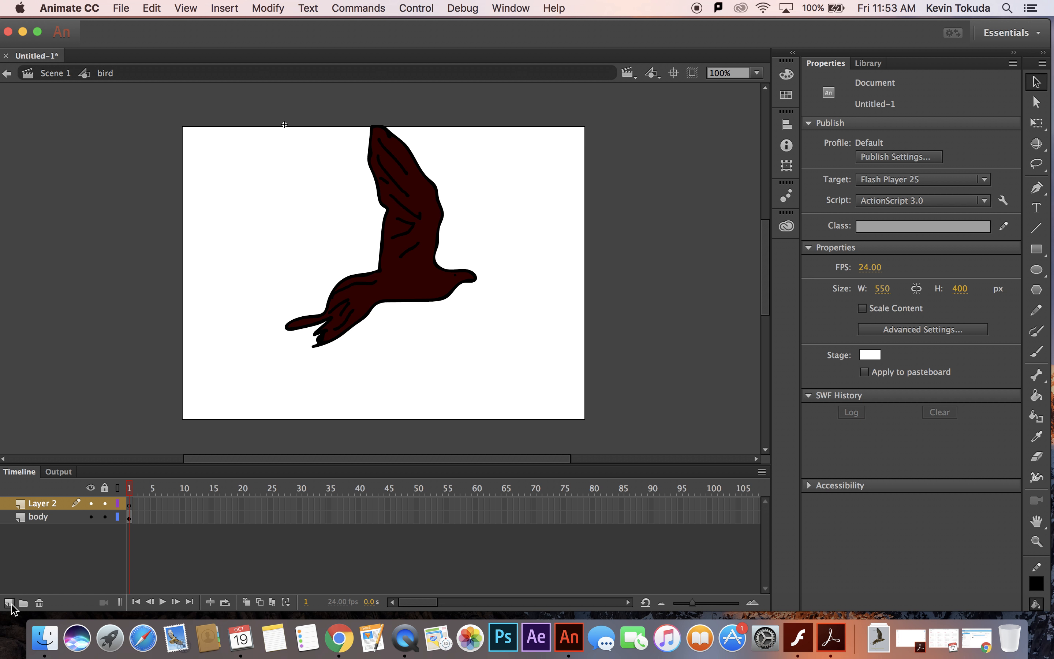
double_click(45, 506)
type("wings")
key("Return")
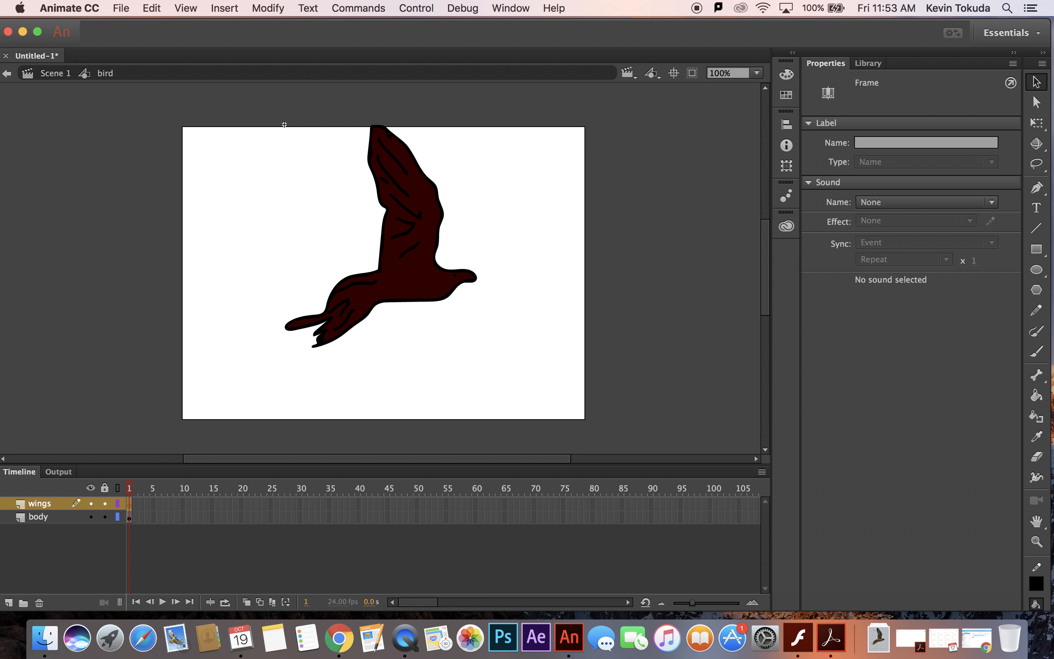
Select the bird's raised wing on the body layer with the Lasso tool and cut it from the artwork.
left_click(129, 517)
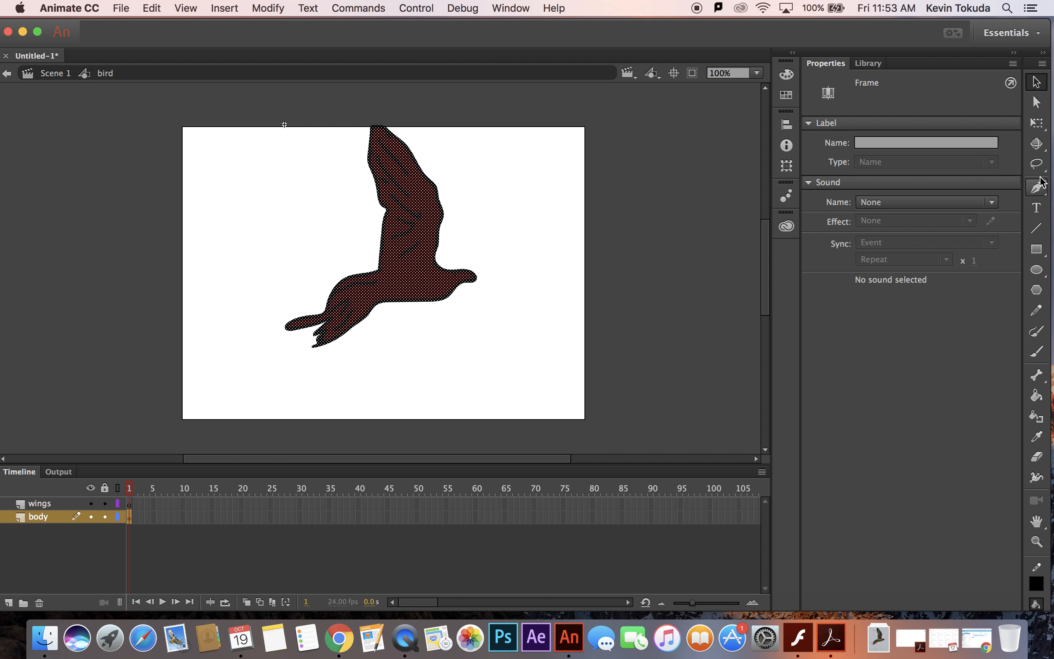
left_click(1036, 164)
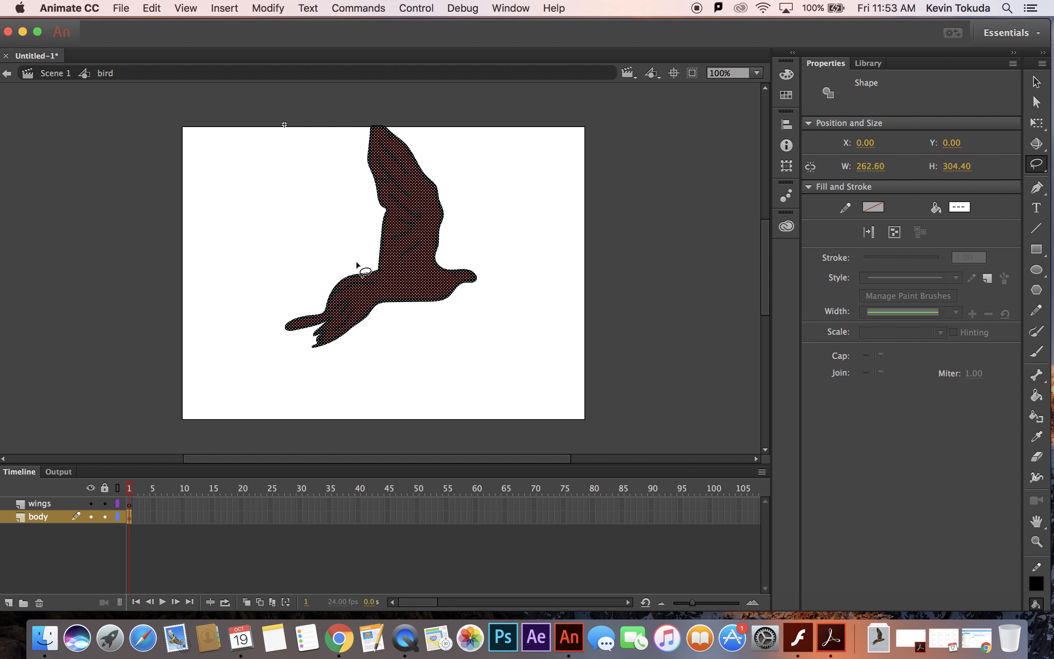
mouse_move(355, 261)
left_mouse_down()
mouse_move(466, 256)
mouse_move(480, 202)
mouse_move(447, 114)
mouse_move(375, 104)
mouse_move(344, 170)
mouse_move(338, 216)
mouse_move(356, 262)
left_mouse_up()
left_click(157, 9)
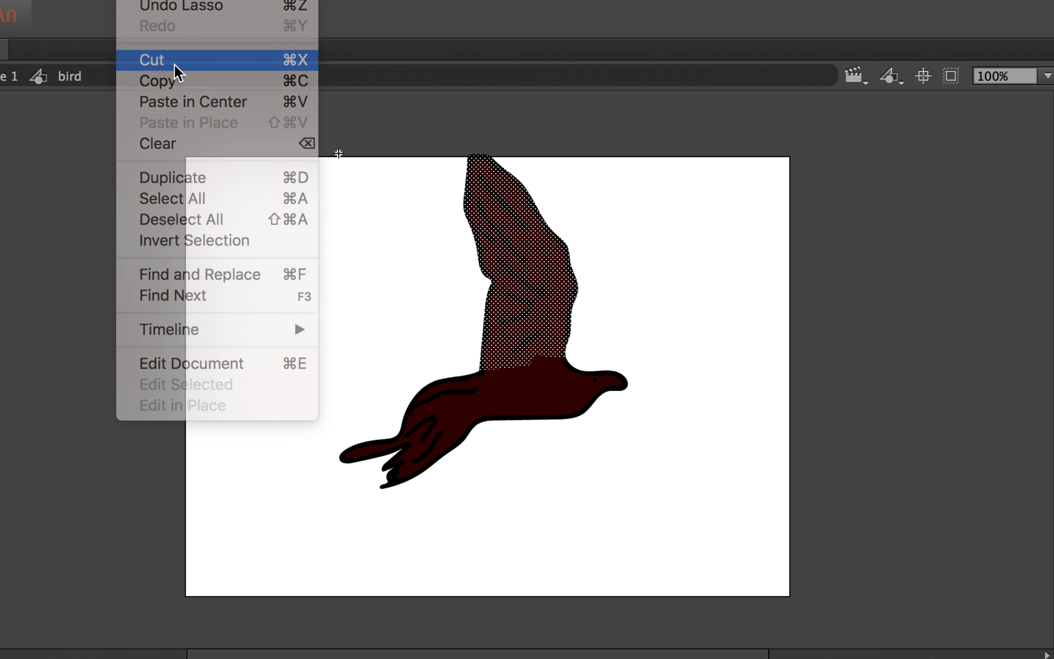
left_click(177, 71)
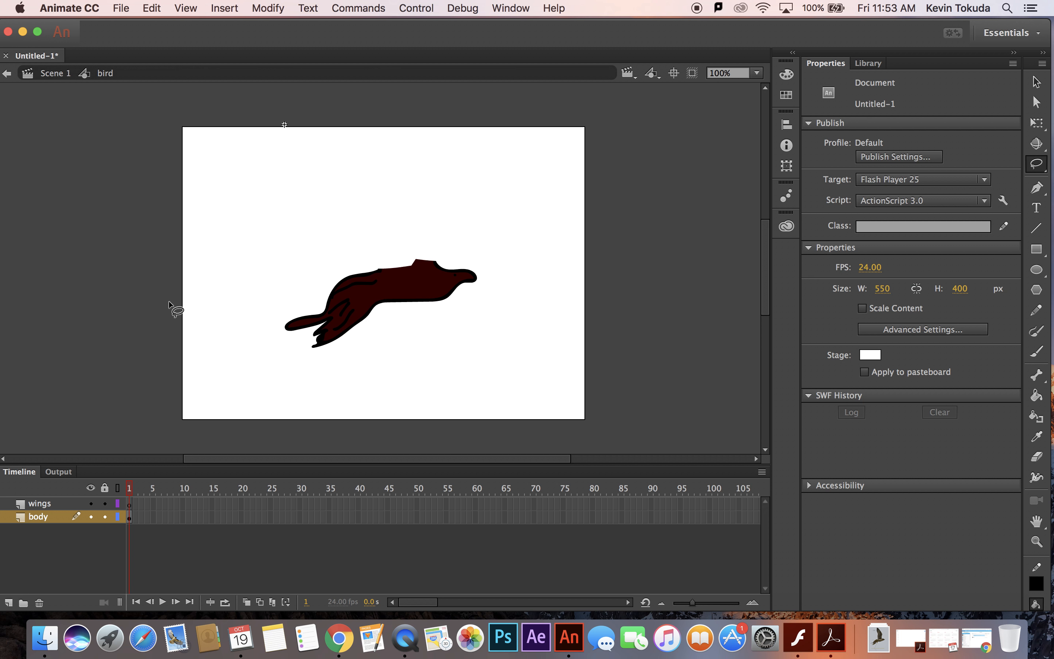
Lock the body layer and paste the cut wing in place on frame 1 of the wings layer.
left_click(105, 517)
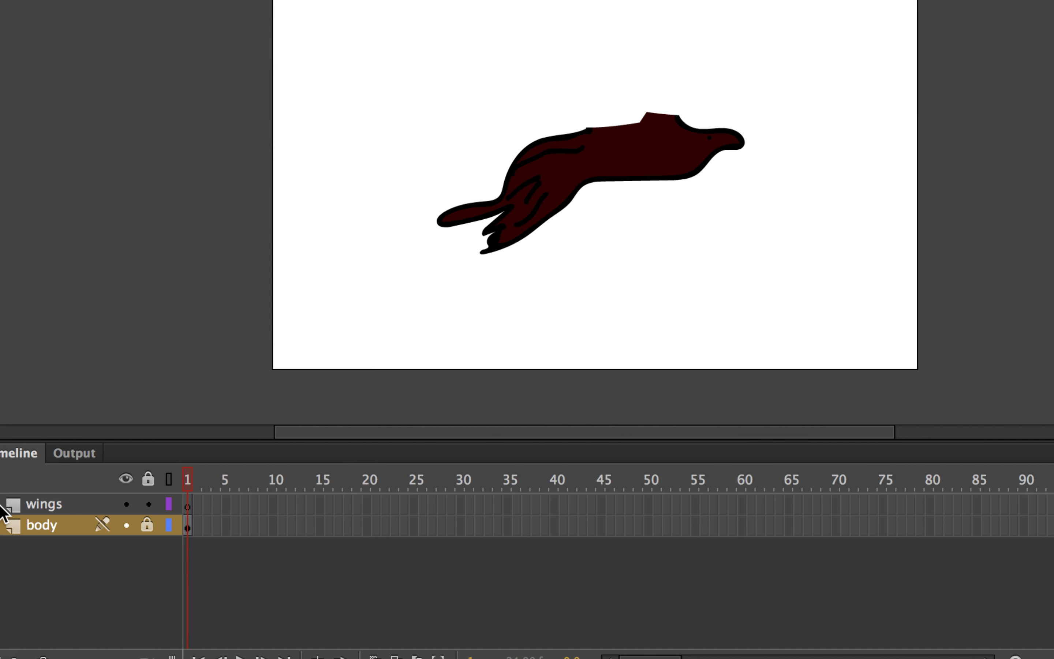
left_click(198, 505)
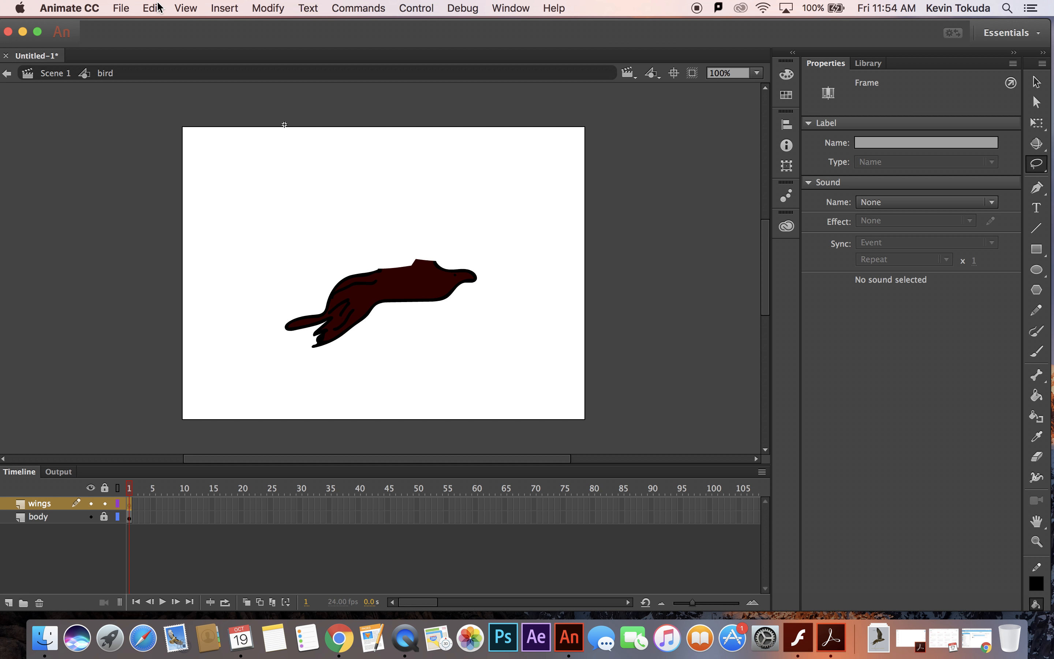
left_click(159, 5)
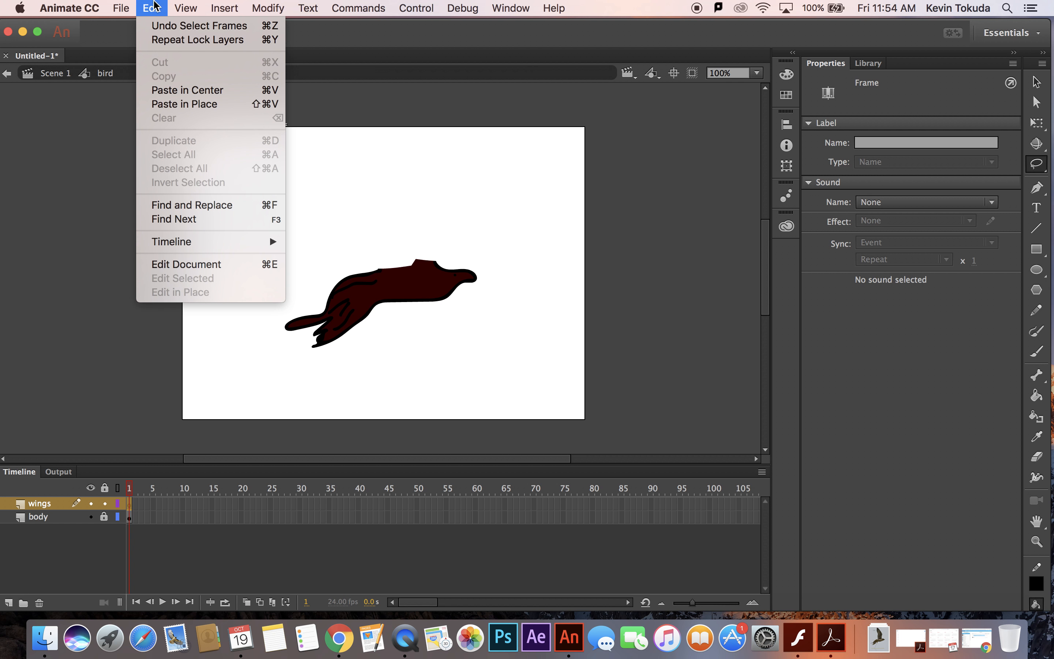
left_click(179, 109)
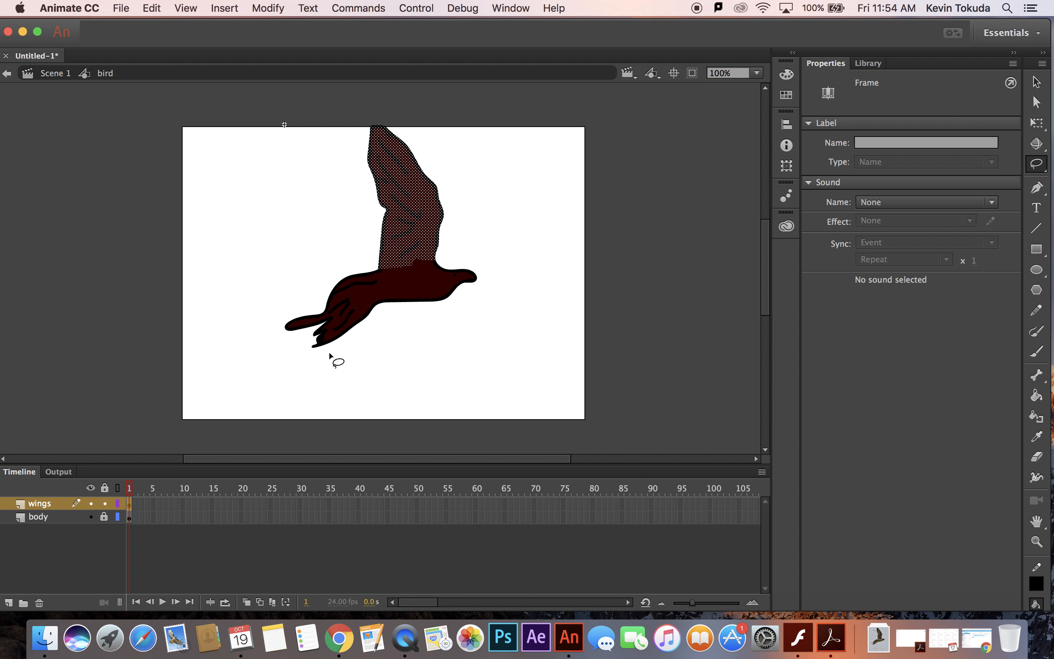
Unlock the body layer and toggle the visibility of the body and wings layers to check their separate artwork.
left_click(104, 517)
left_click(91, 517)
left_click(92, 518)
left_click(92, 503)
left_click(92, 504)
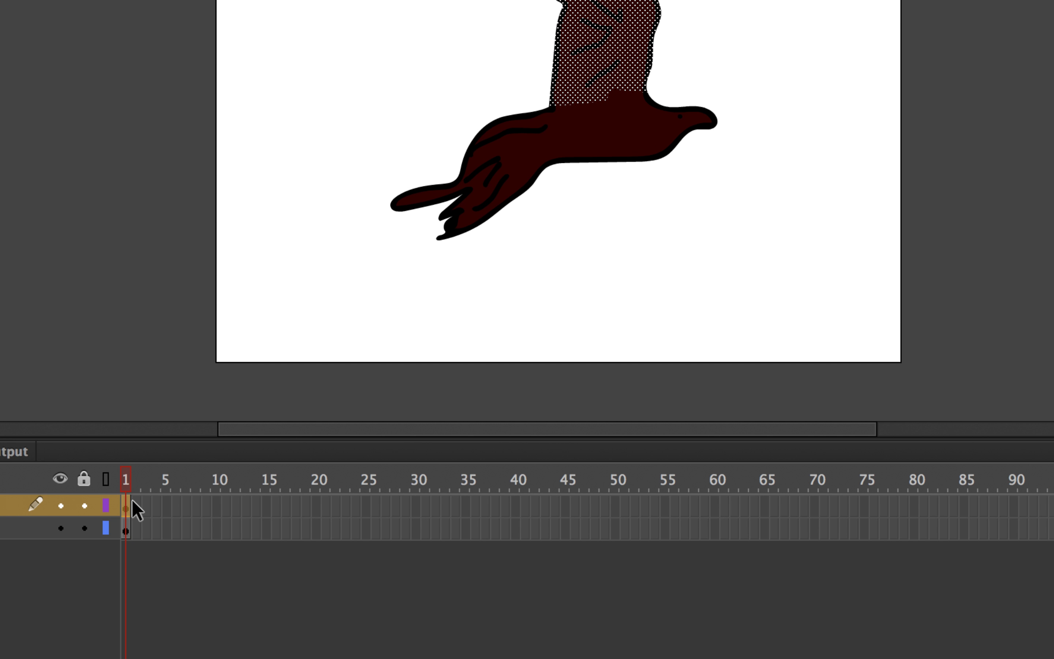
Insert keyframes at frame 2 on both the wings and body layers.
left_click(135, 501)
left_click(135, 529)
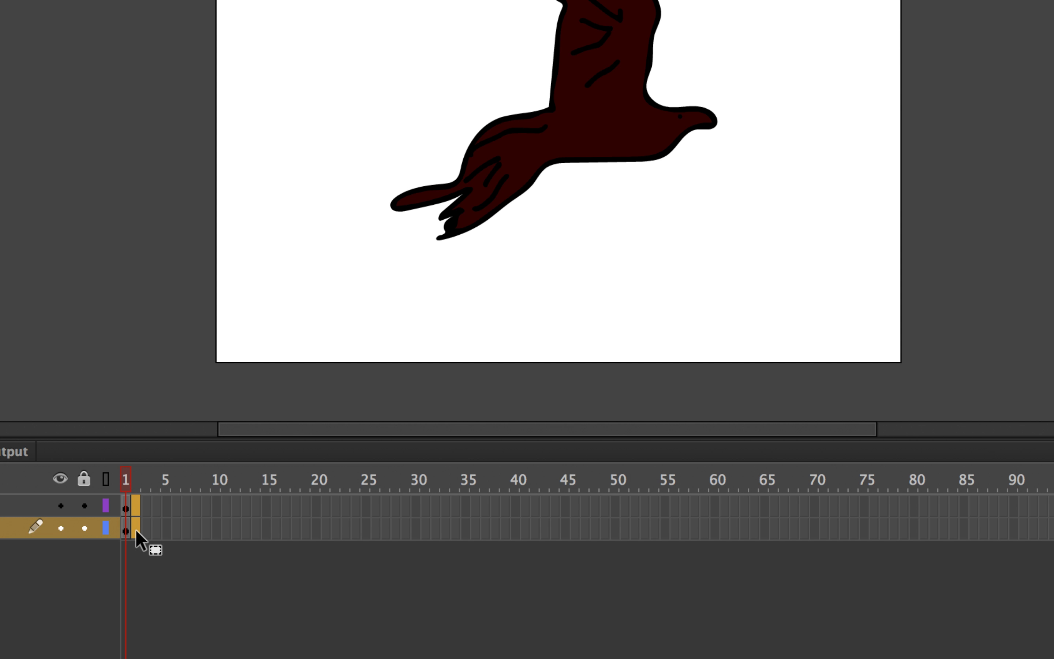
right_click(135, 527)
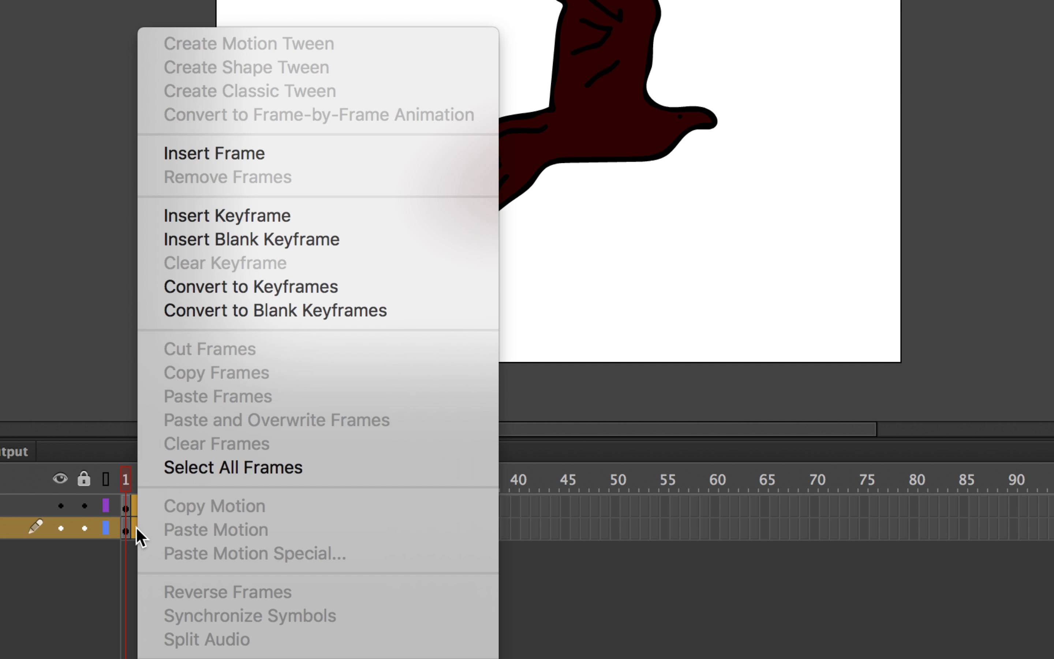
left_click(201, 220)
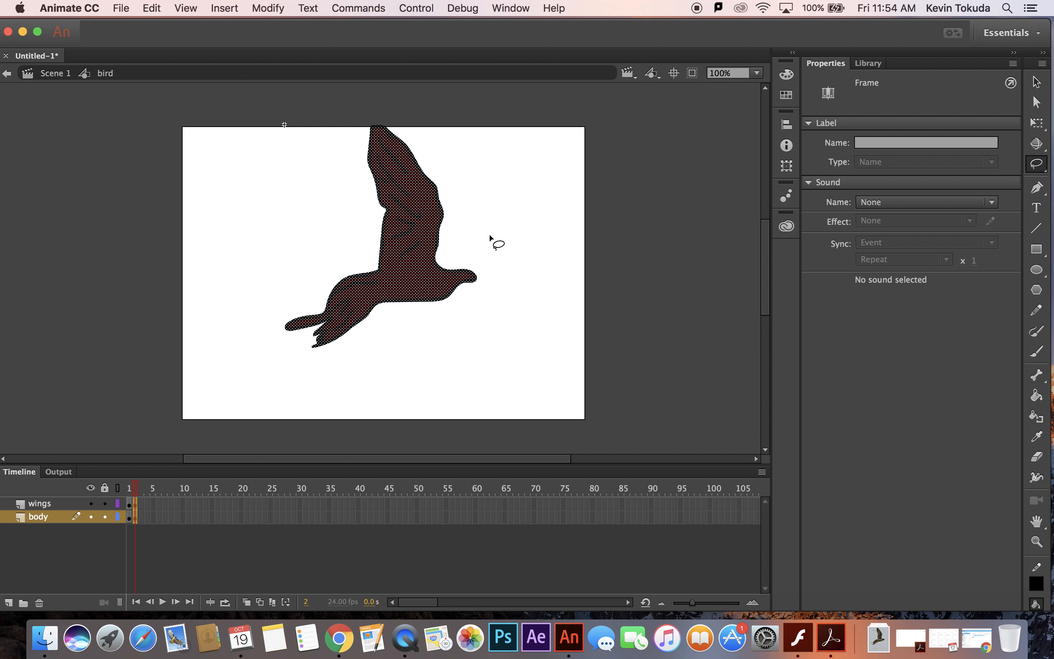
Lock the body layer, squash the frame 2 wing to about 148 px high, and move it down to meet the body.
left_click(105, 517)
left_click(136, 504)
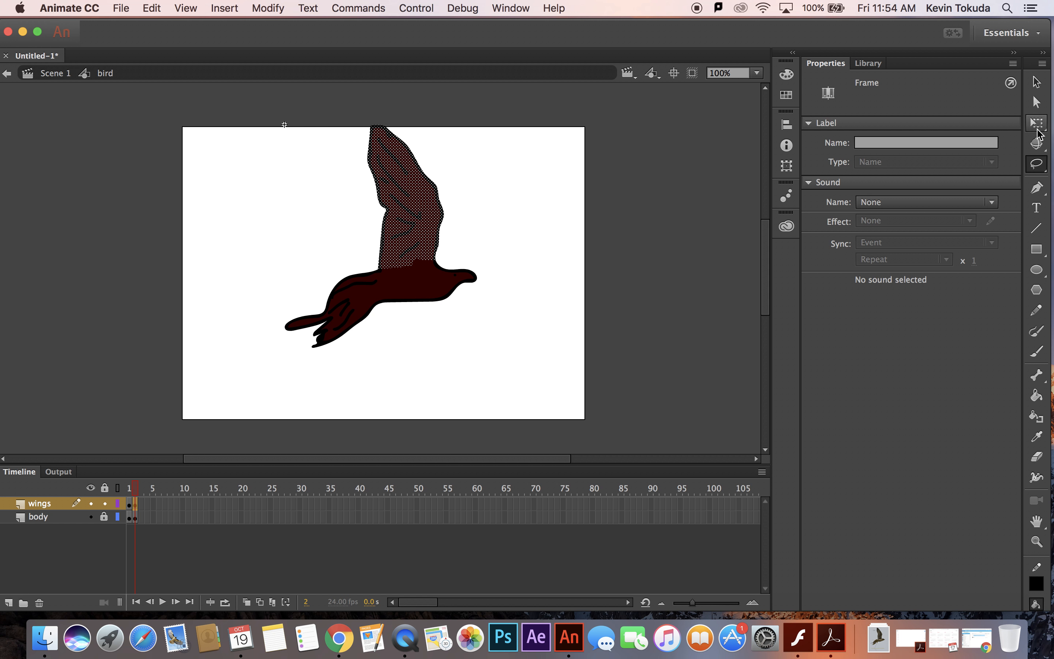
left_click(1036, 122)
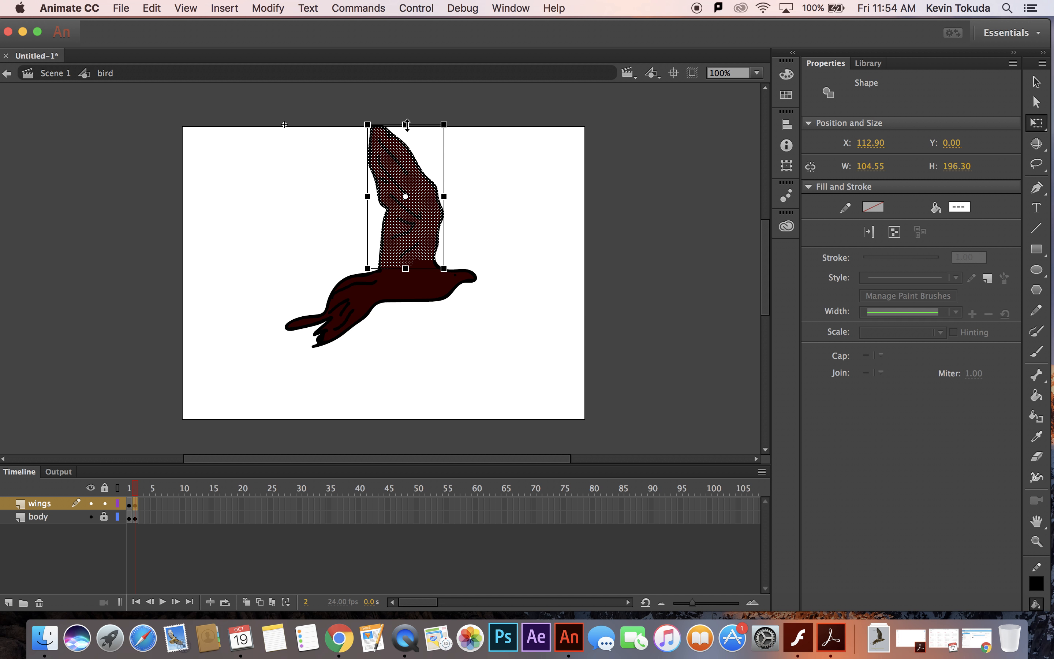
left_click_drag(406, 124, 408, 142)
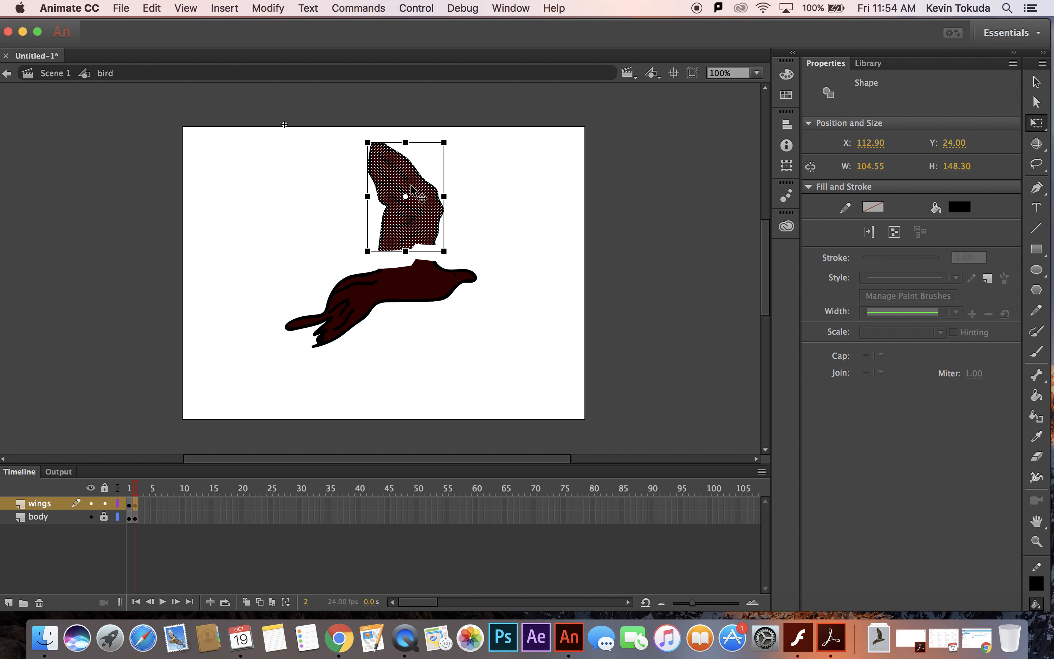
left_click_drag(411, 187, 412, 208)
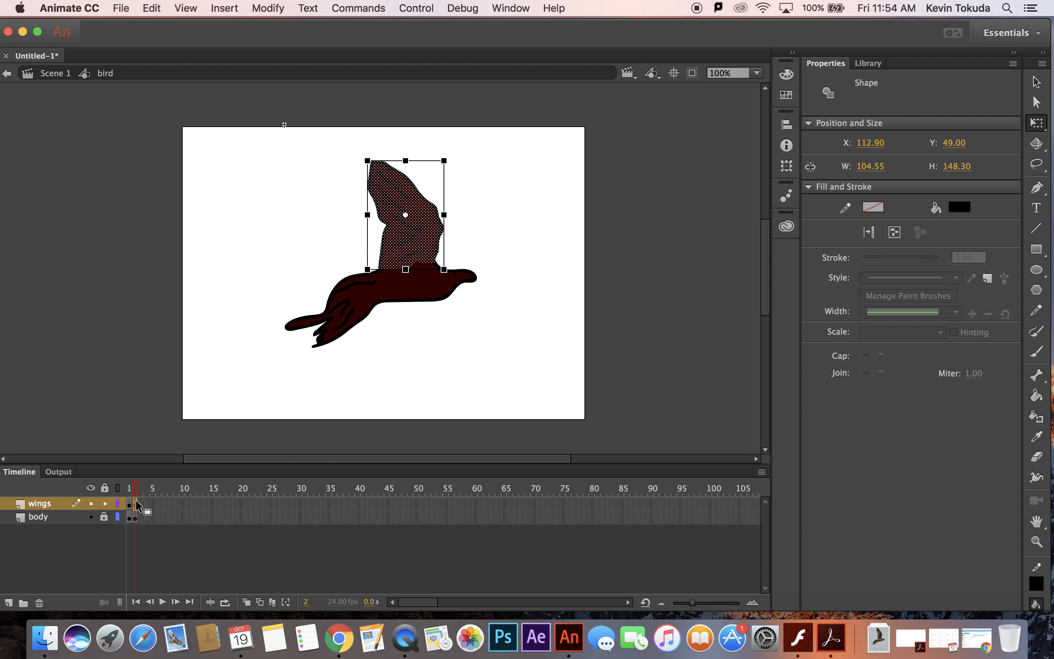
Insert frame 3 keyframes on both layers and squash the wing to about 130 px high with its base on the body.
left_click_drag(139, 502, 139, 517)
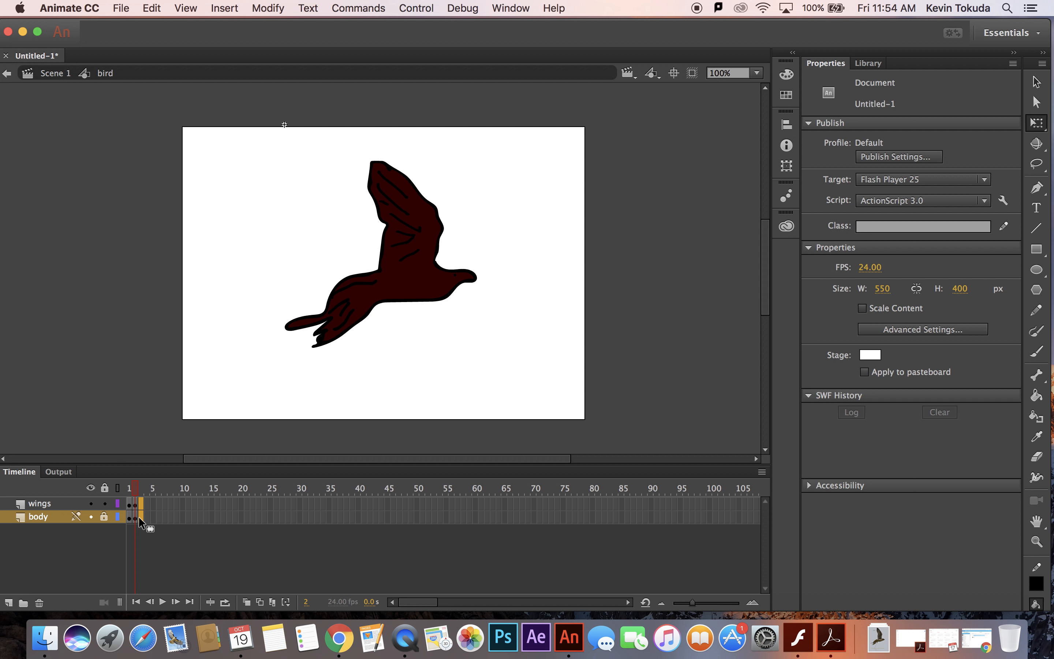
right_click(138, 516)
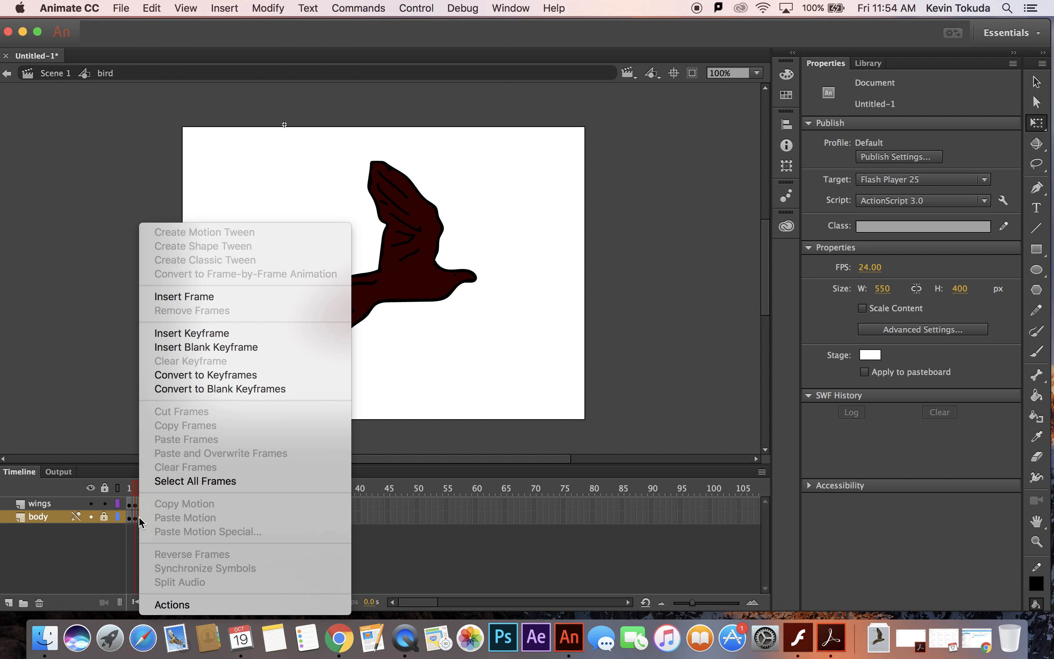
left_click(206, 333)
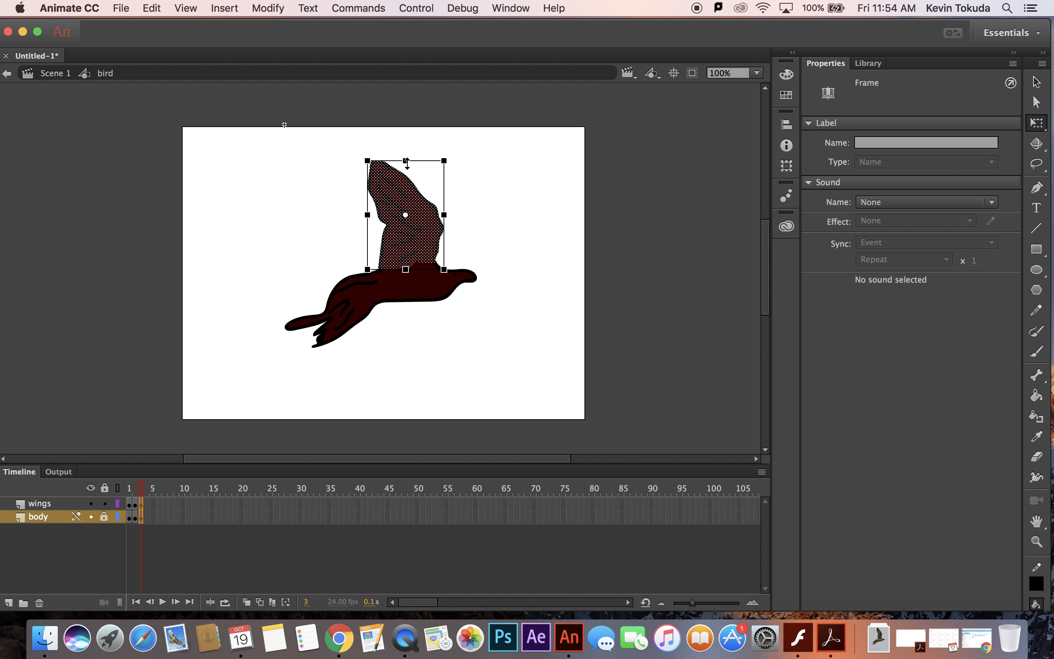
left_click_drag(406, 163, 411, 208)
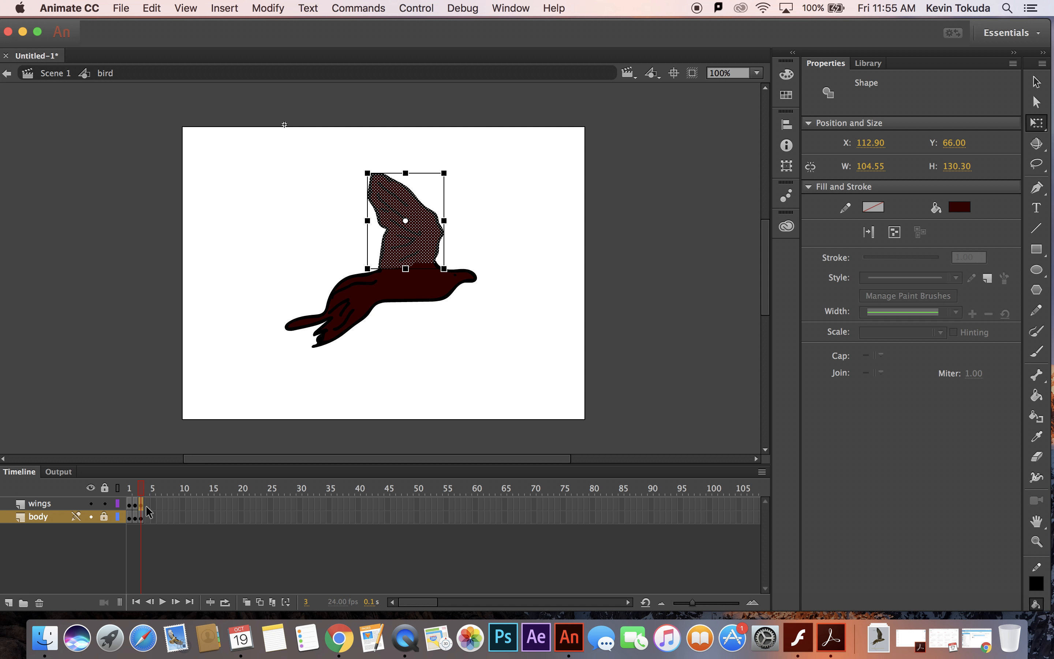
Insert frame 4 keyframes on both layers and squash the wing to about 106 px high, keeping it against the body.
left_click_drag(146, 505, 146, 519)
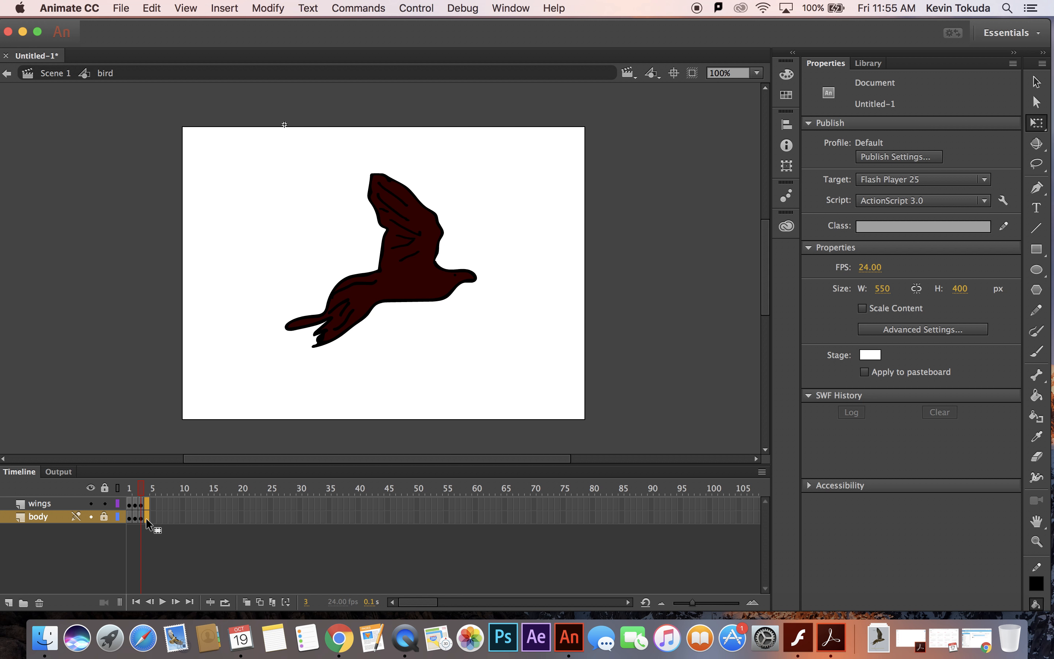
right_click(146, 516)
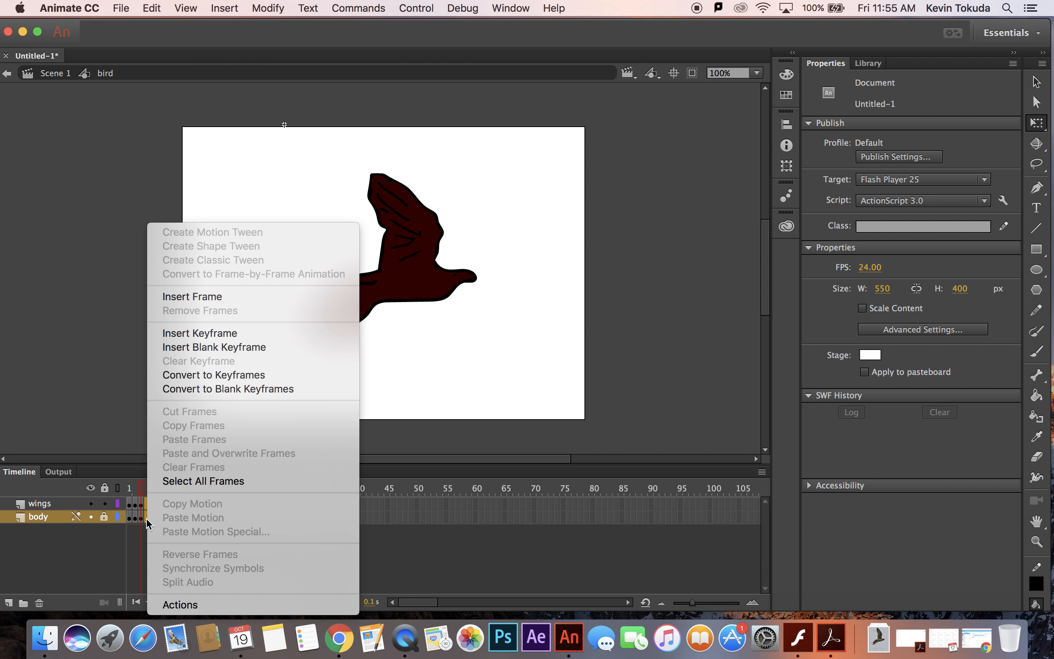
left_click(178, 333)
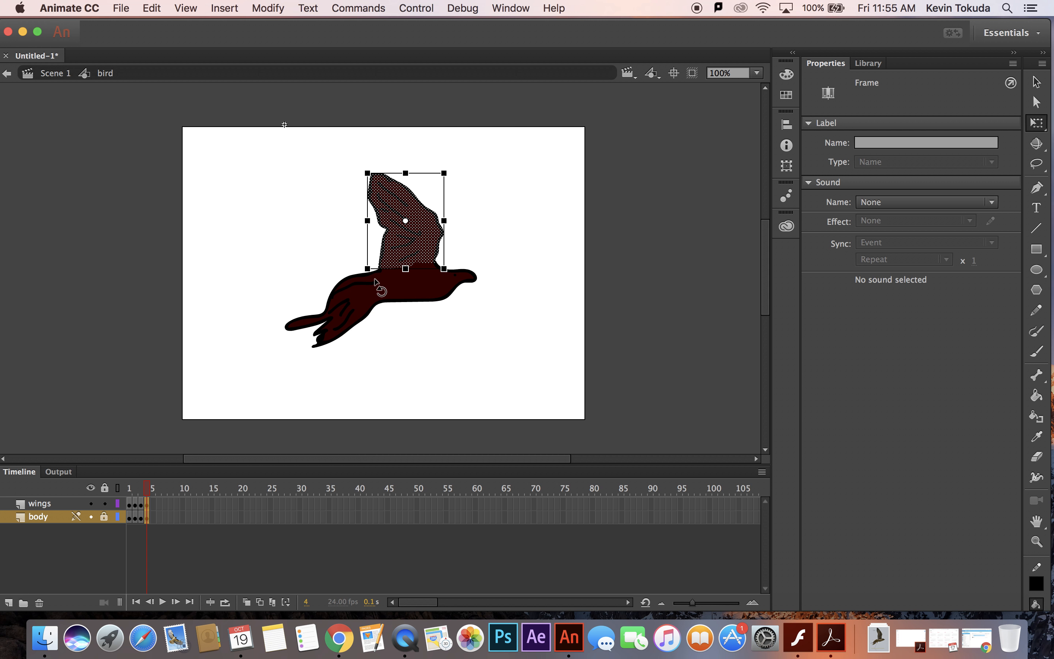
left_click(405, 176)
left_click_drag(405, 172, 409, 209)
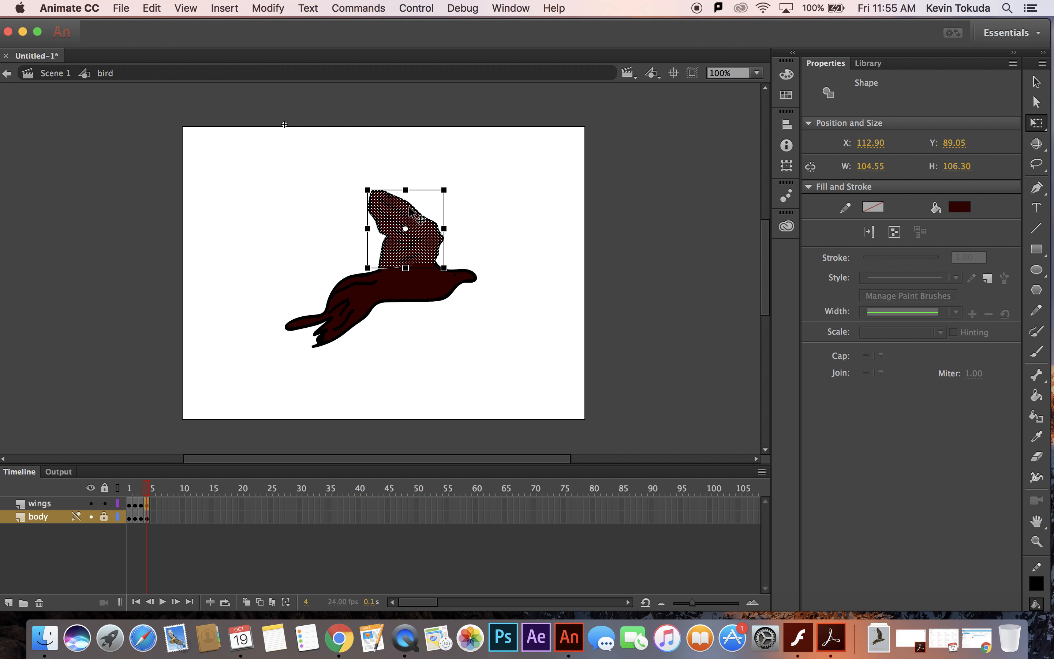
Insert frame 5 keyframes on both layers, squash the wing to about 76 px high, and nudge it down onto the body.
left_click(158, 505)
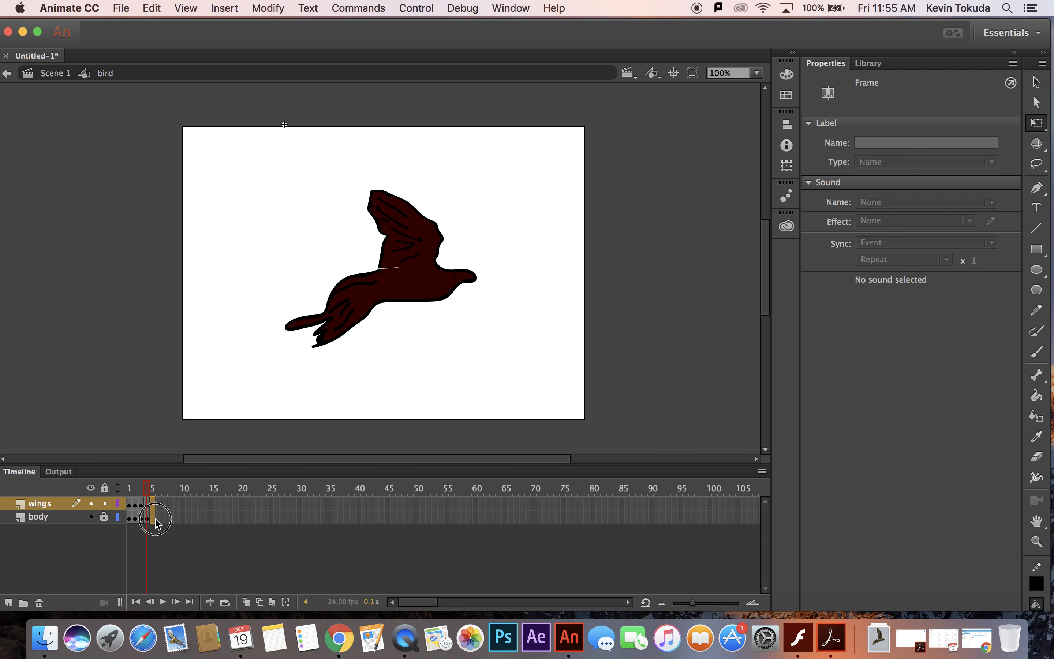
left_click(154, 516)
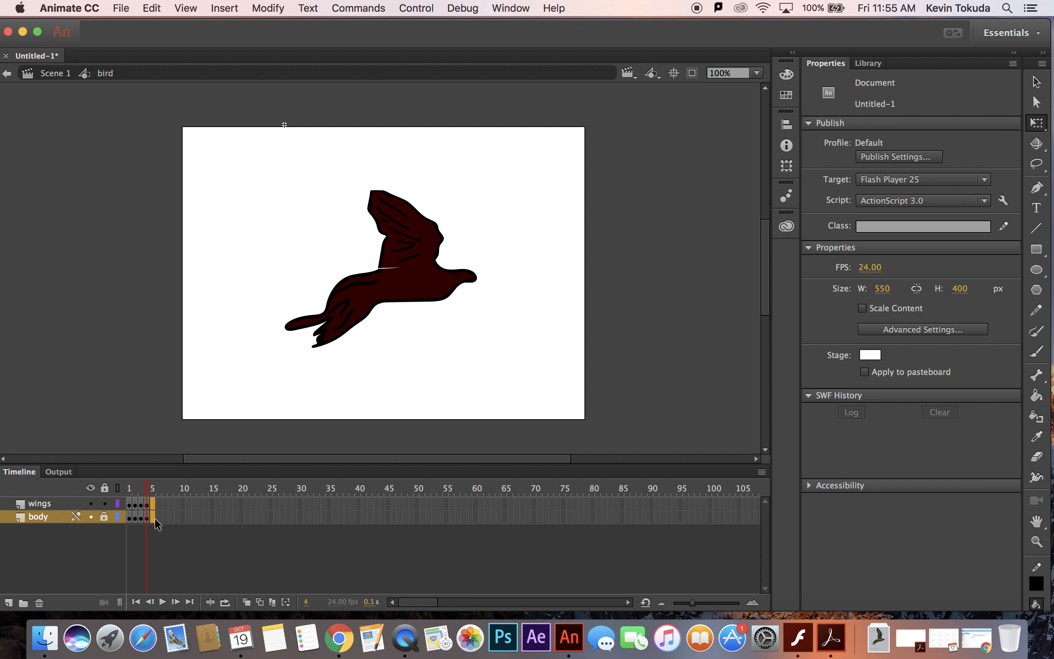
right_click(153, 516)
left_click(209, 332)
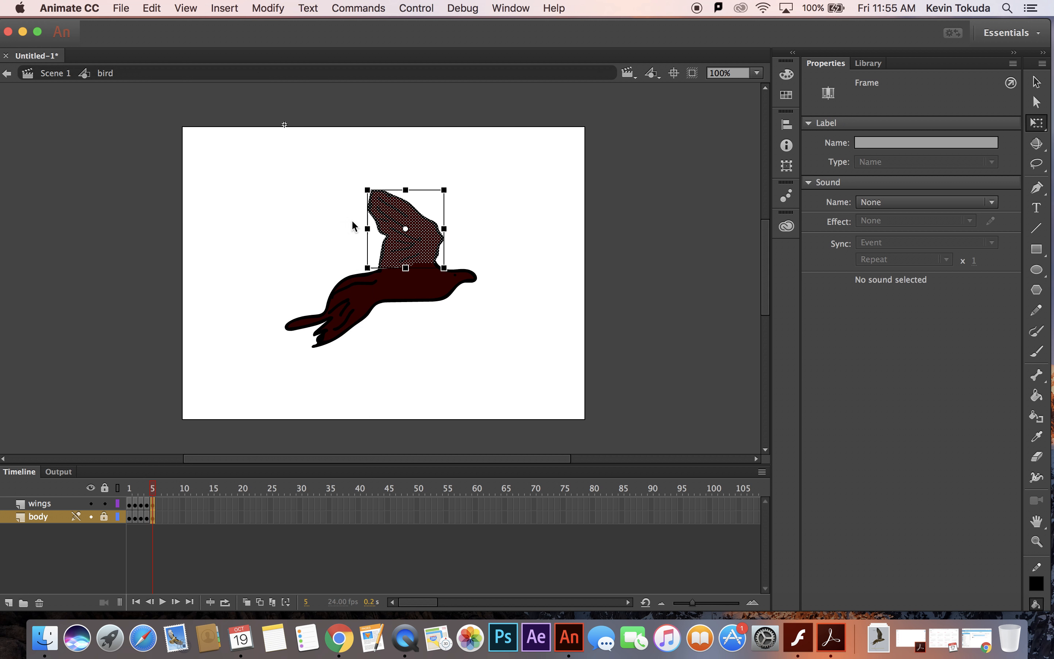
left_click_drag(406, 189, 410, 228)
key("Down")
key("Down")
key("Down")
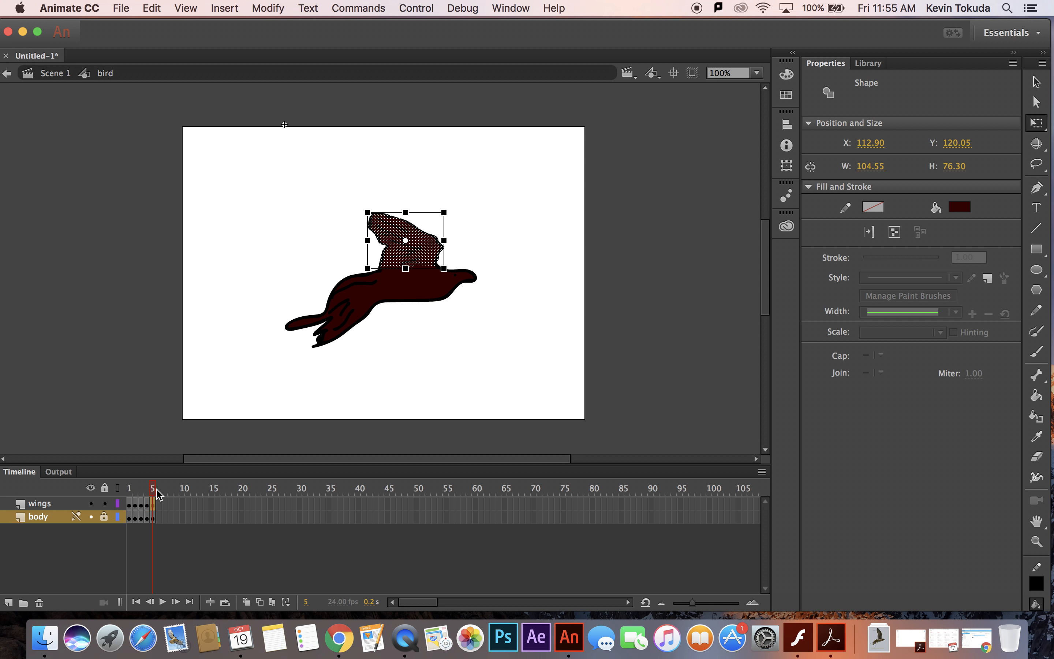
Preview the wing motion back to frame 1, and copy frames 1 to 5 of both layers.
left_click_drag(154, 490, 129, 492)
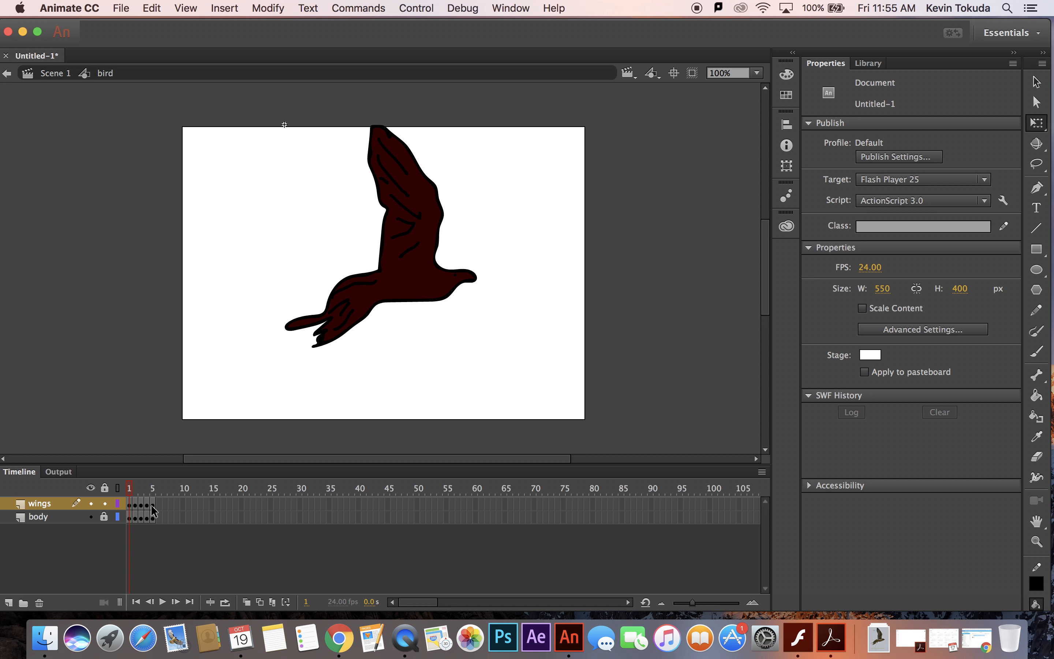
left_click_drag(150, 504, 129, 519)
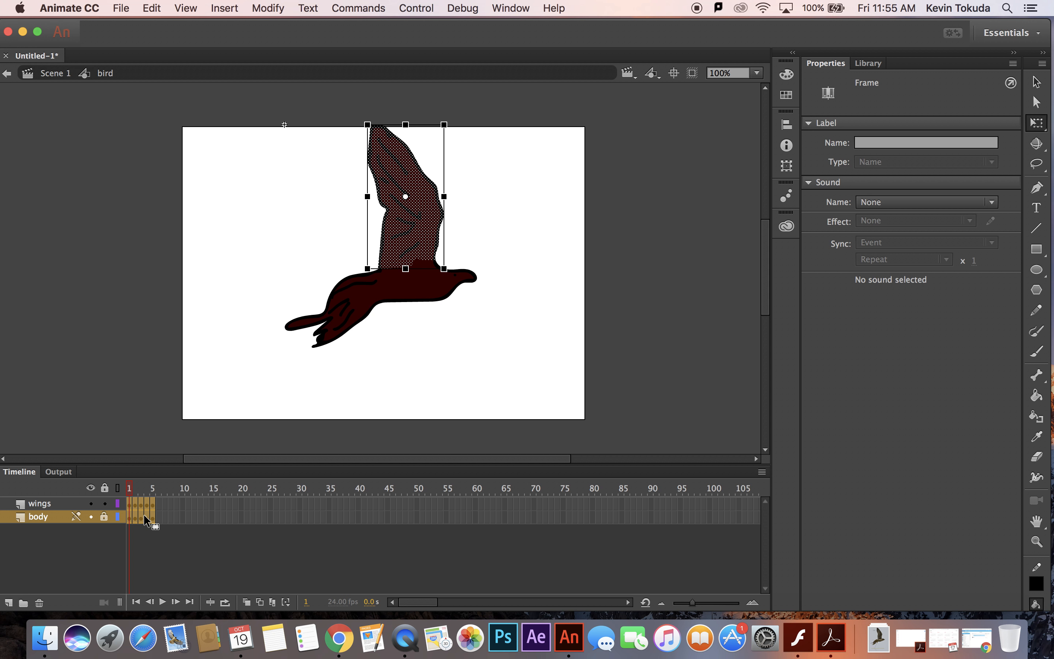
right_click(144, 514)
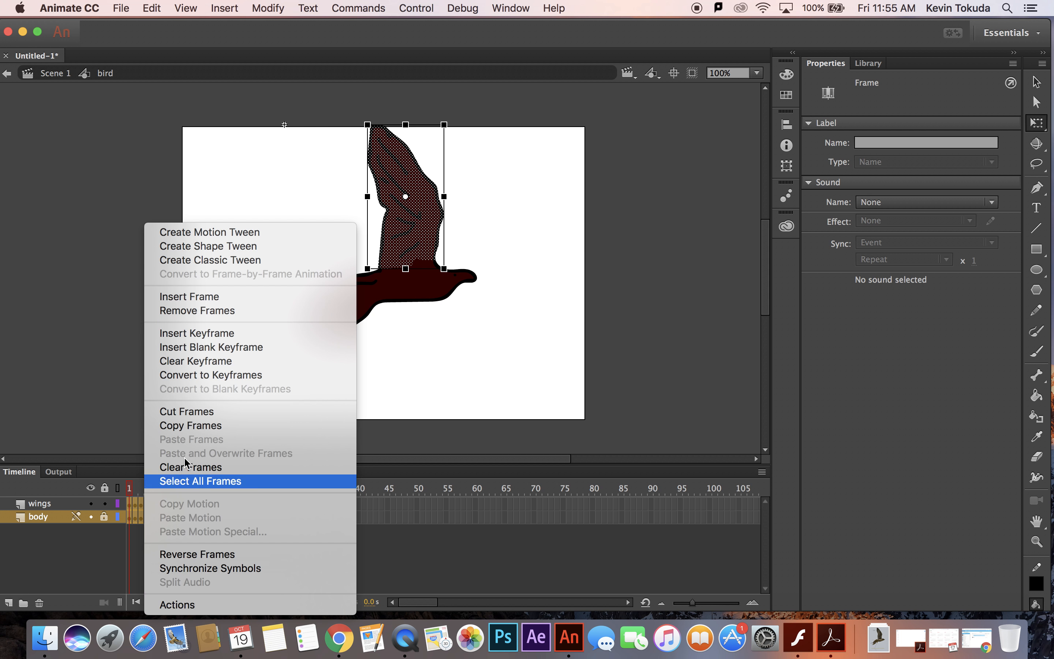
left_click(202, 422)
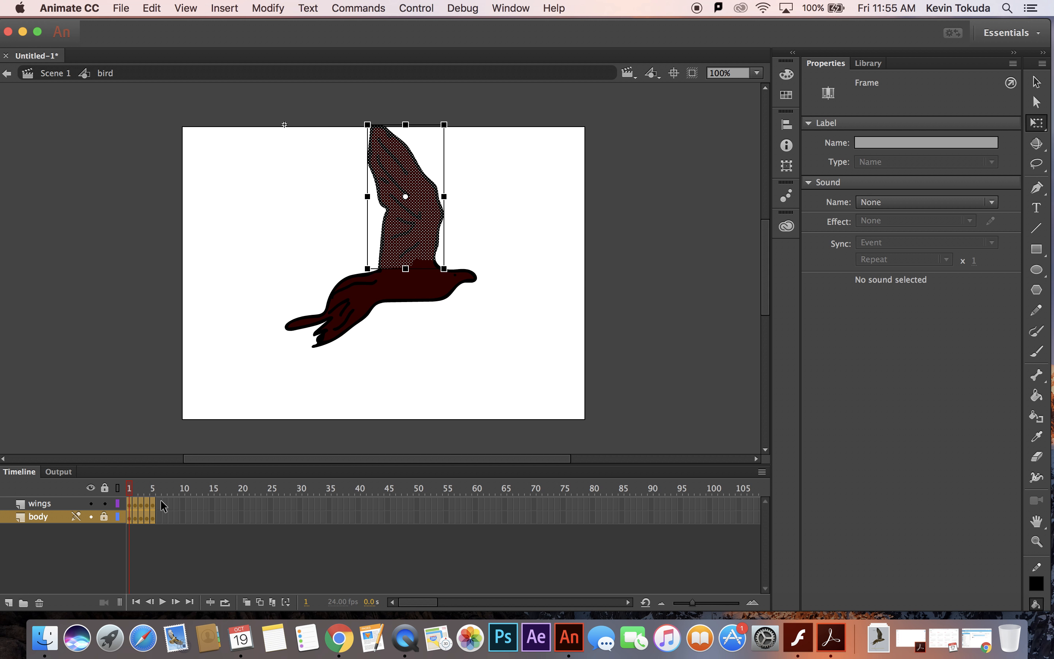
Paste the copied frames on both layers starting at frame 6.
left_click_drag(159, 500, 181, 515)
right_click(176, 513)
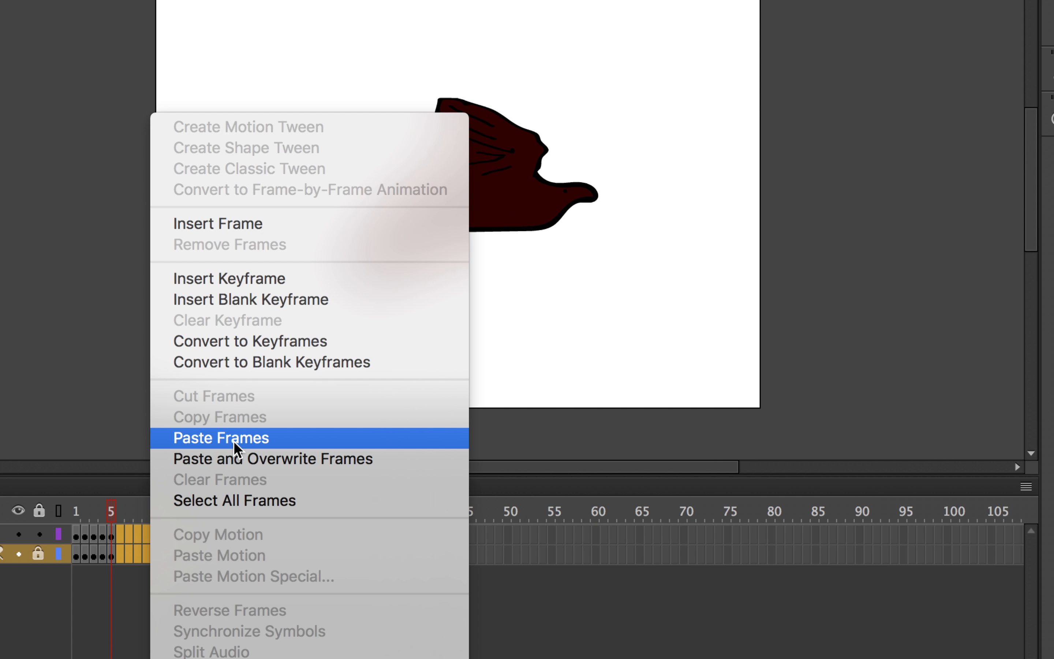
left_click(234, 440)
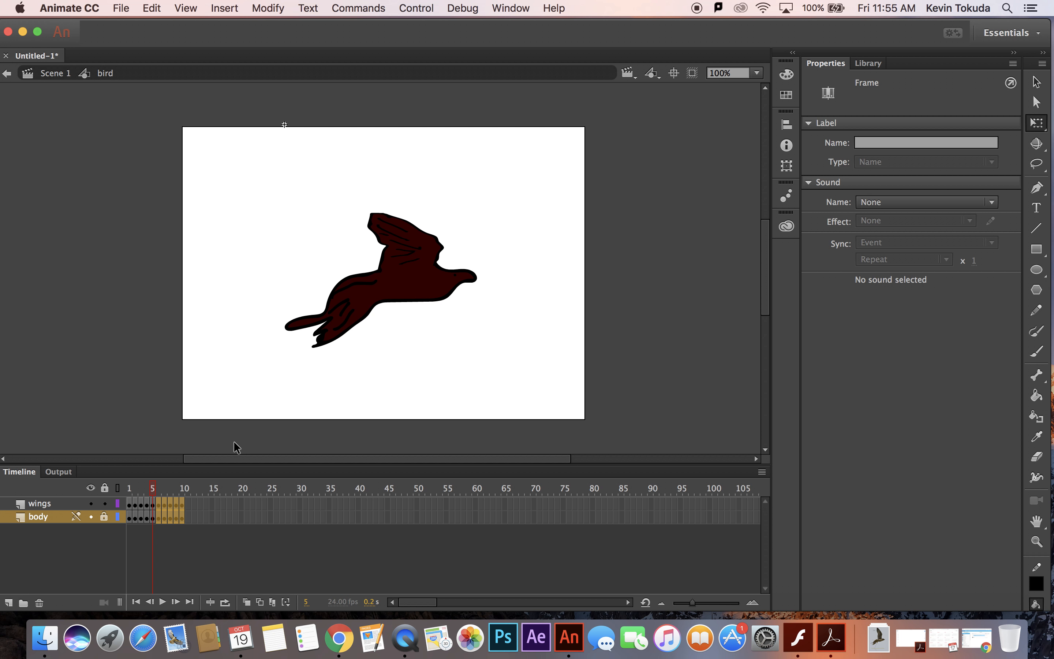
Select the pasted frames 6 to 10 on both the wings and body layers and reverse their order.
left_click_drag(152, 487, 160, 518)
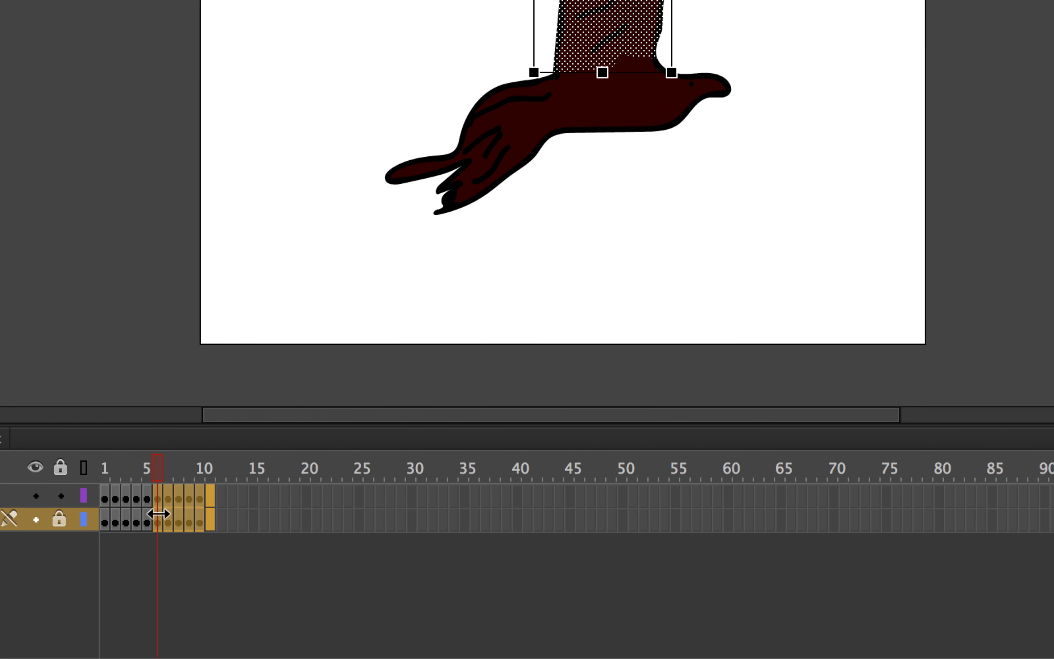
left_click(267, 496)
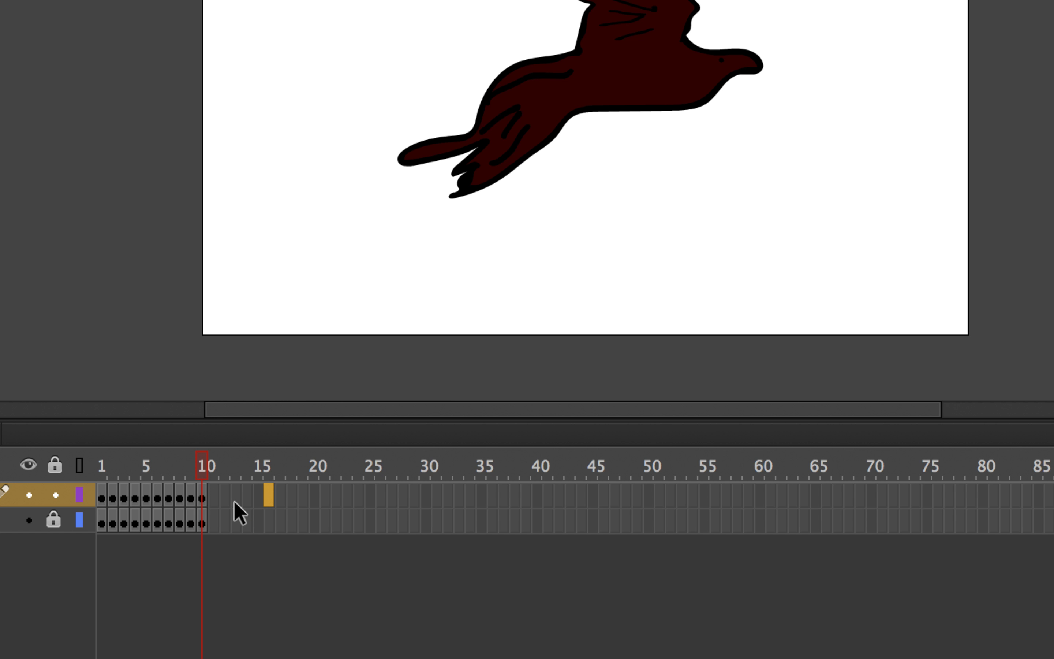
left_click(214, 495)
left_click_drag(195, 505, 162, 518)
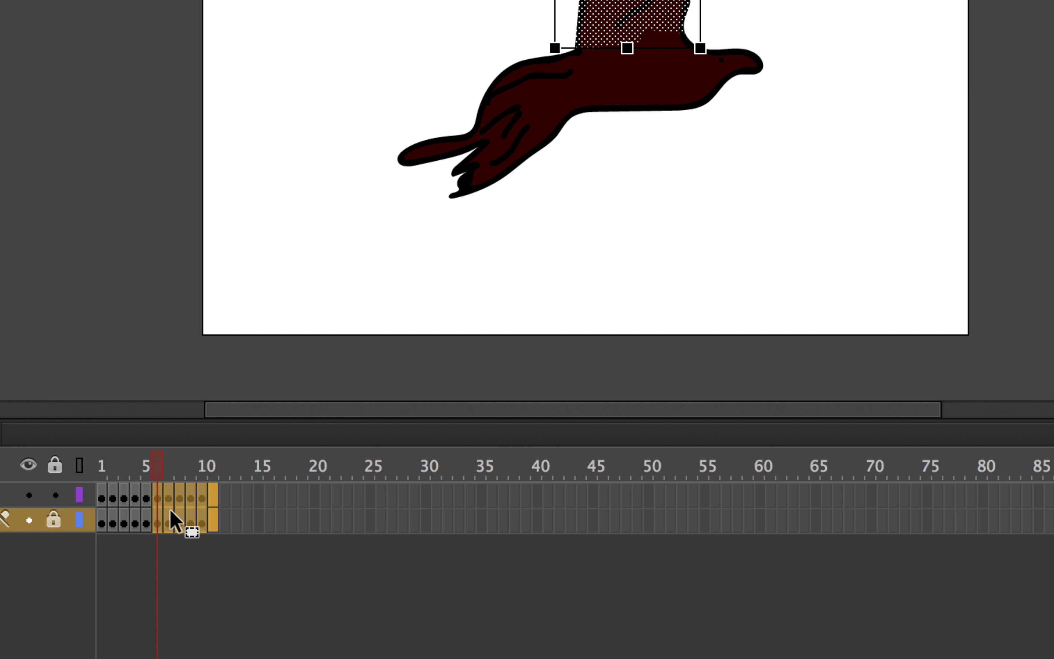
right_click(171, 510)
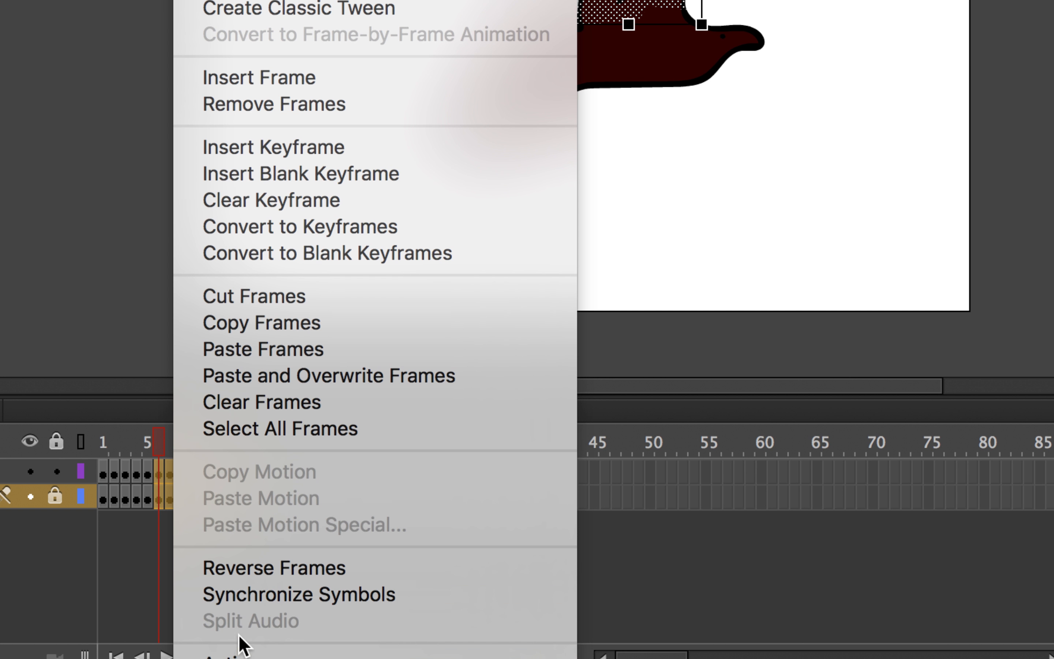
left_click(270, 573)
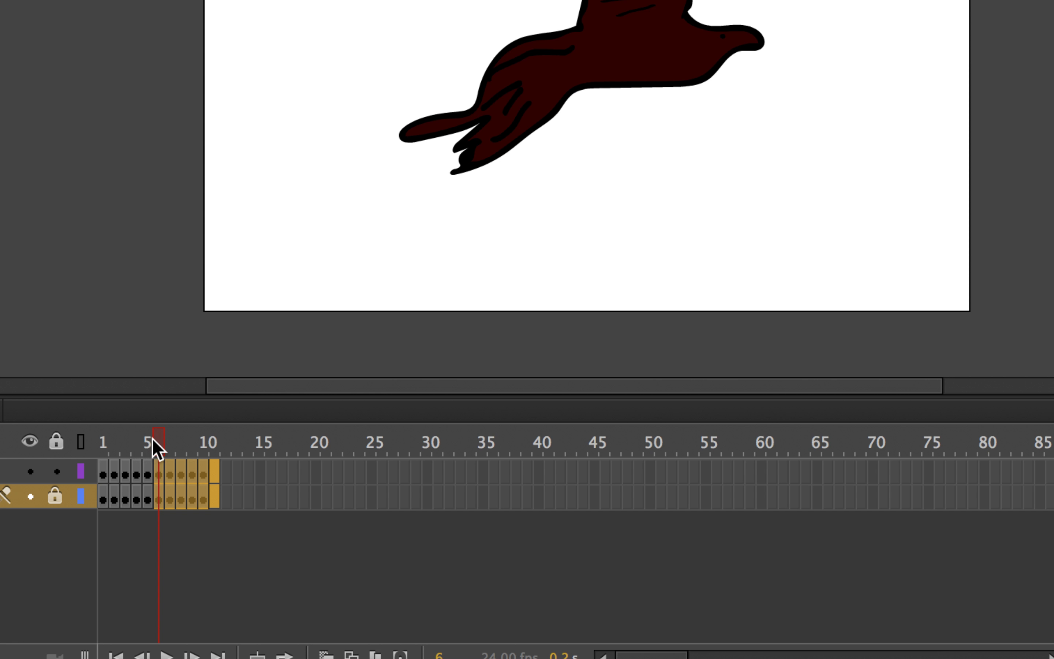
Scrub the playhead back and forth through the ten-frame wing-flap cycle, ending at frame 1.
left_click_drag(151, 439, 92, 448)
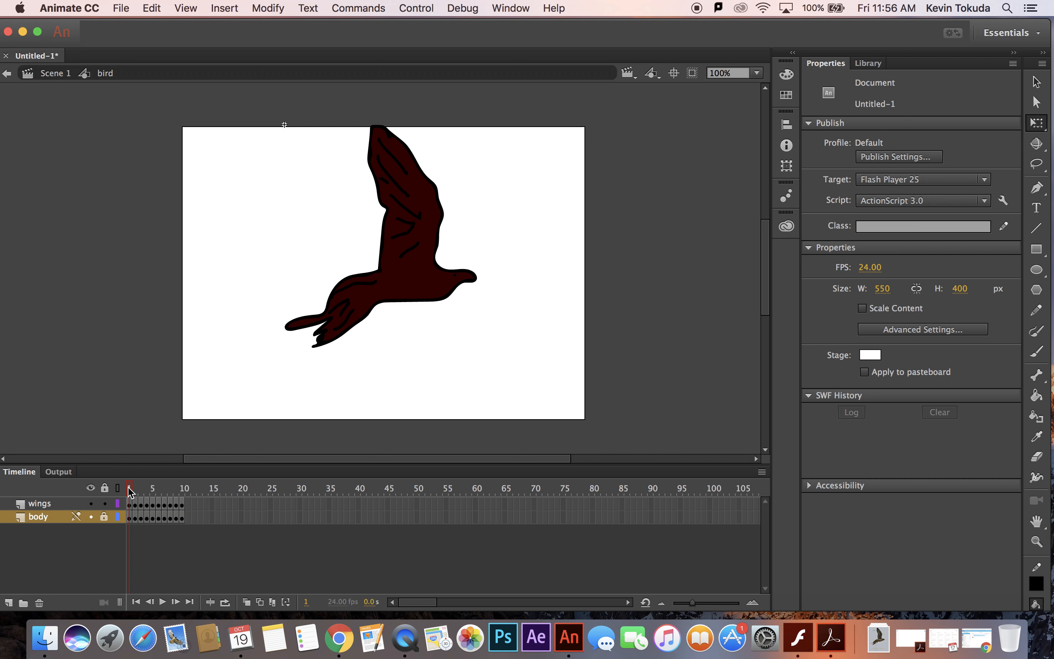
left_click_drag(129, 489, 82, 483)
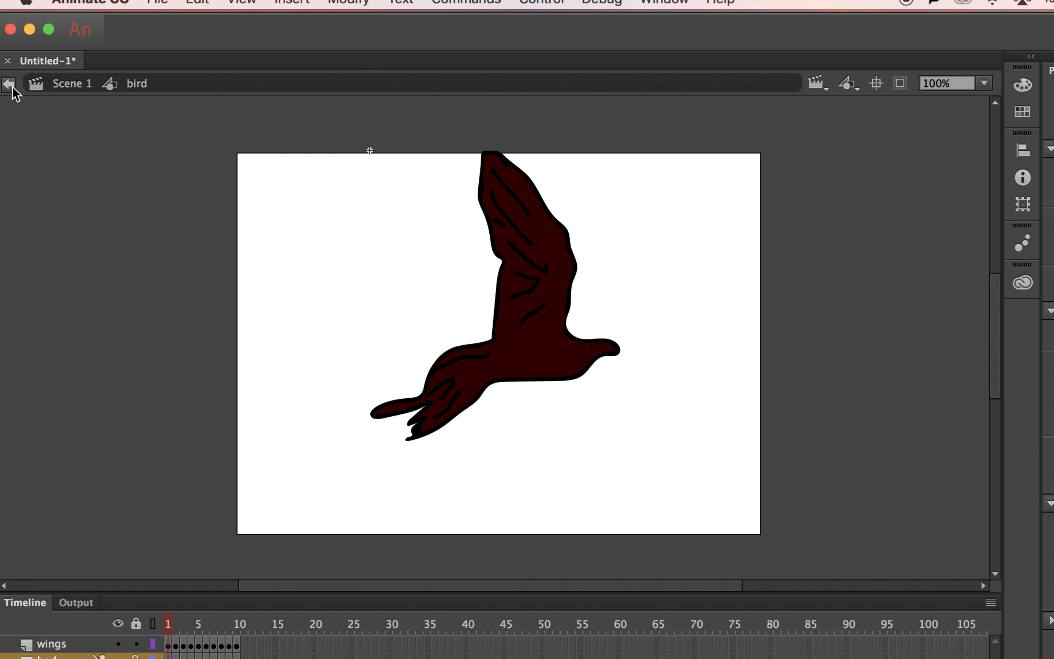
Return to the main scene, shrink the bird instance to about 107 by 124 px, and place it near the stage's left edge.
left_click(10, 85)
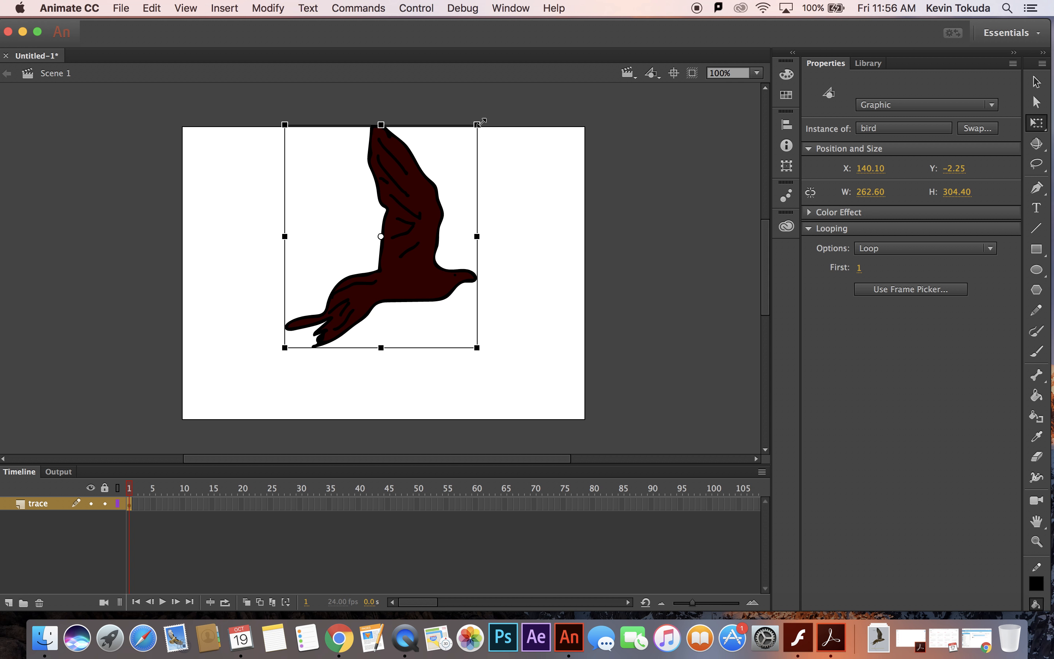
left_click_drag(477, 124, 245, 261)
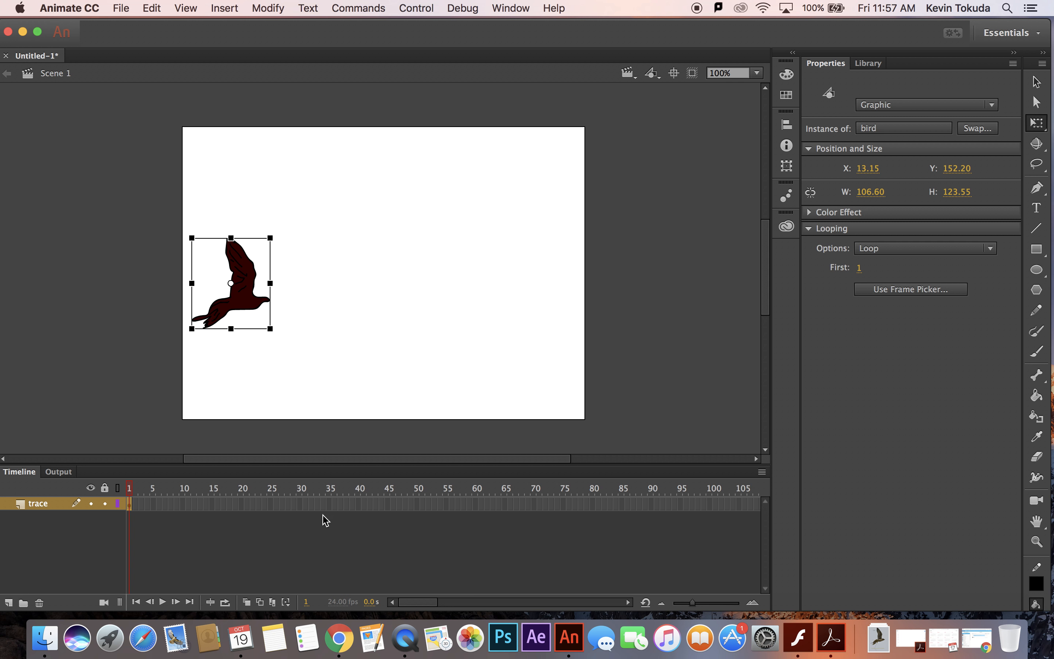
Insert a keyframe at frame 30 on the trace layer and move the bird horizontally across the stage to about X 416.
left_click(303, 515)
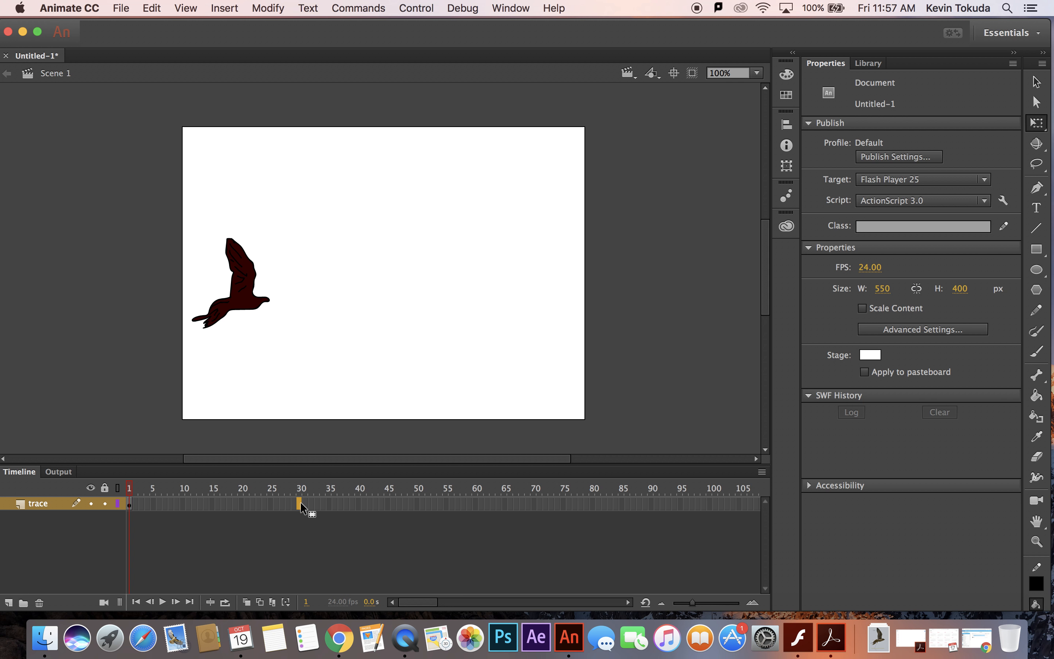
right_click(300, 502)
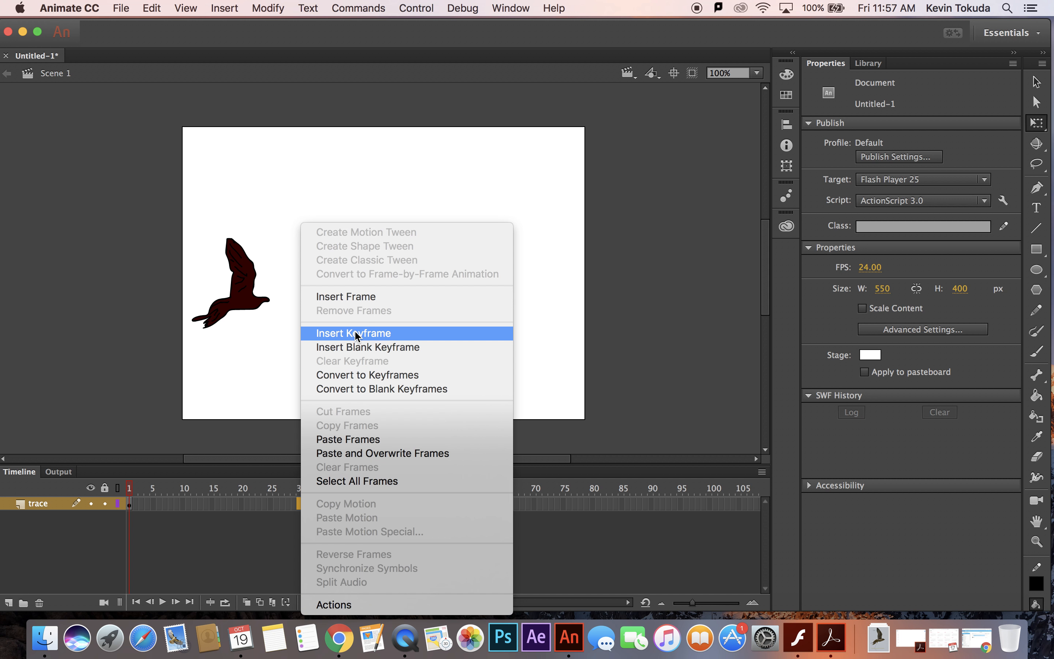
left_click(356, 334)
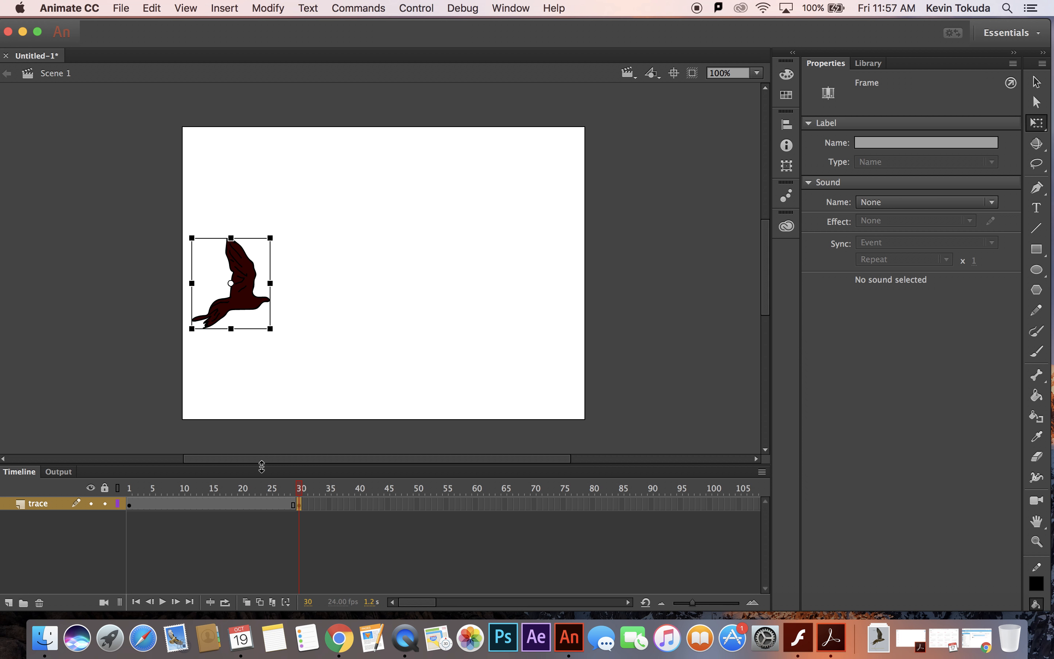
left_click_drag(248, 302, 543, 306)
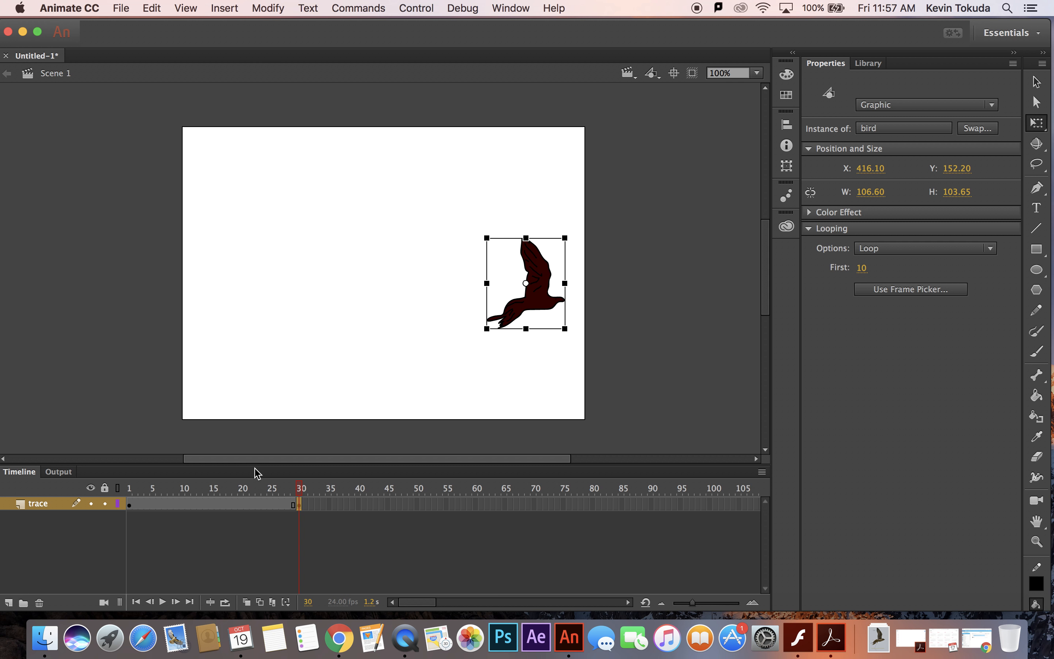
Create a classic tween between frames 1 and 30 on the trace layer, and test the flying bird by playing and exporting the movie.
right_click(230, 503)
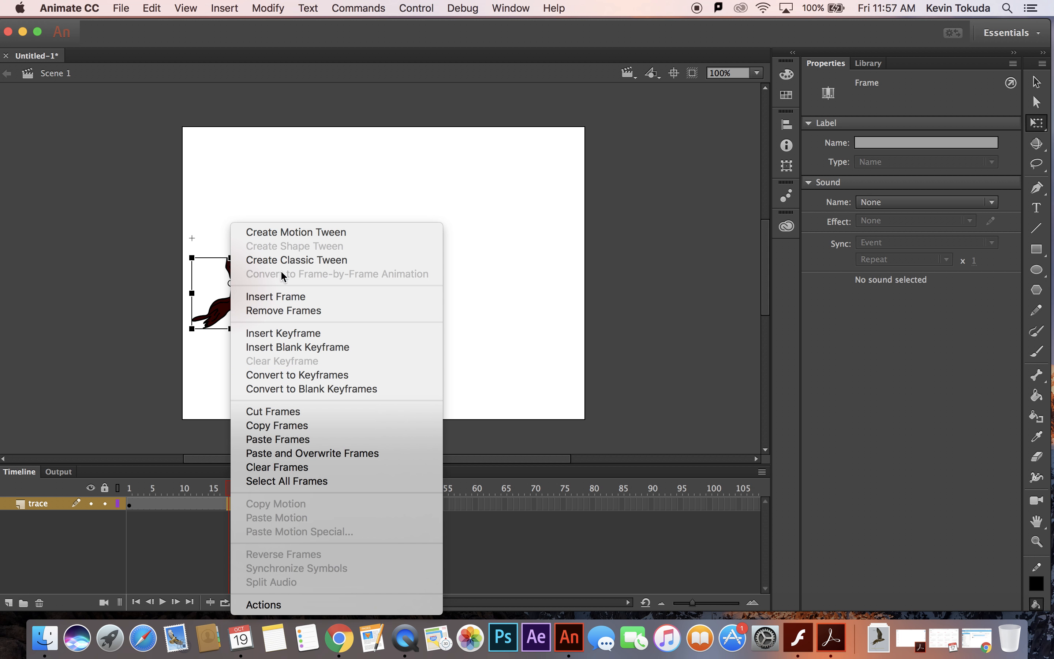
left_click(296, 260)
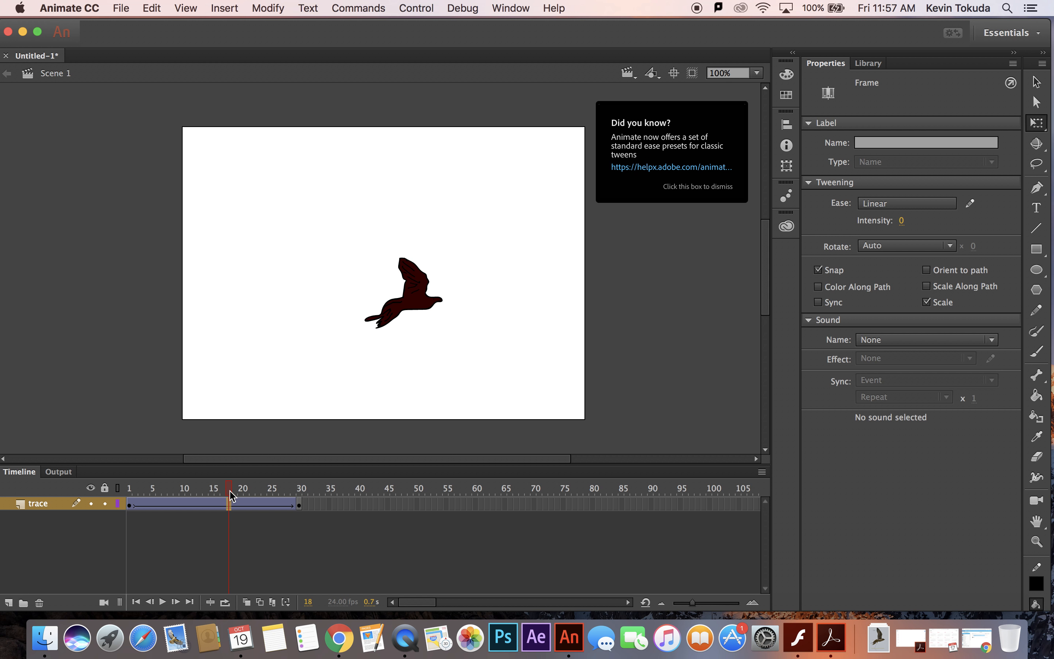
key("Return")
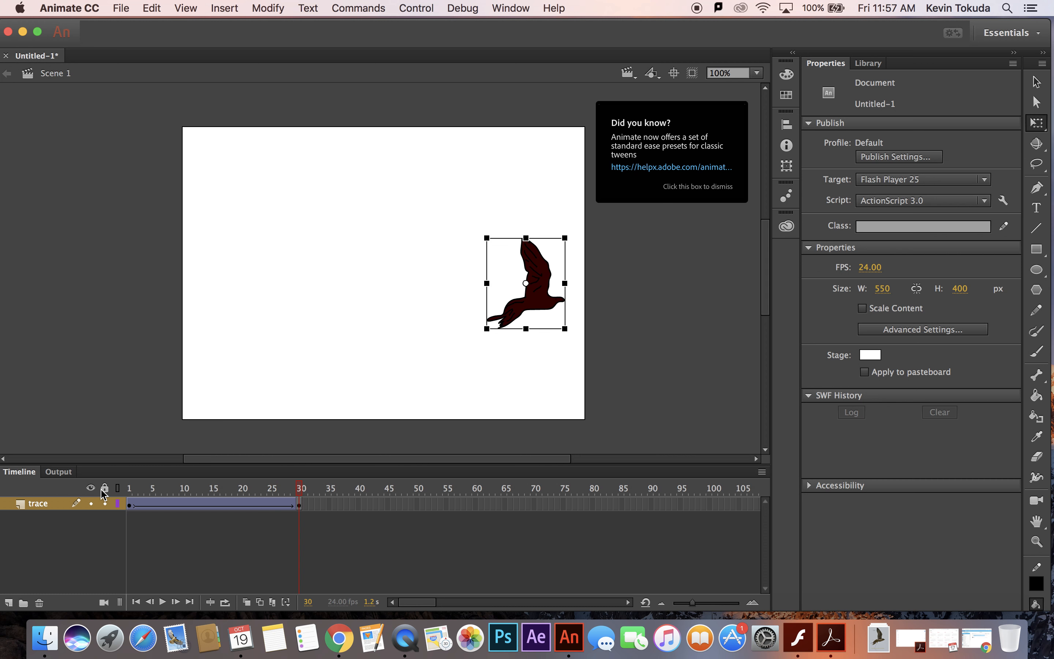
key("super+Return")
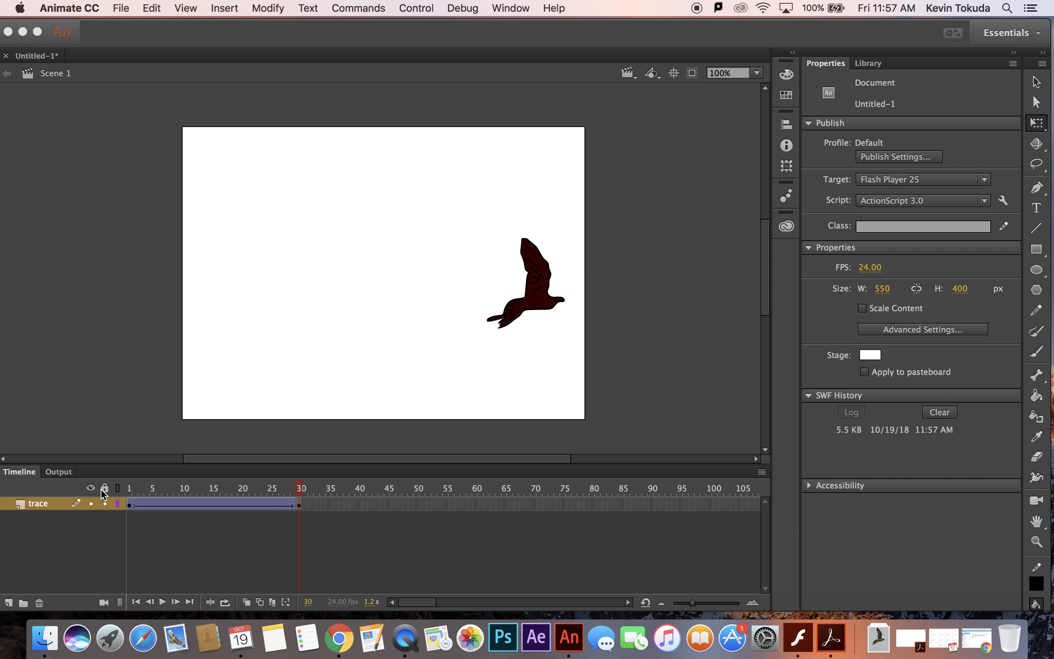